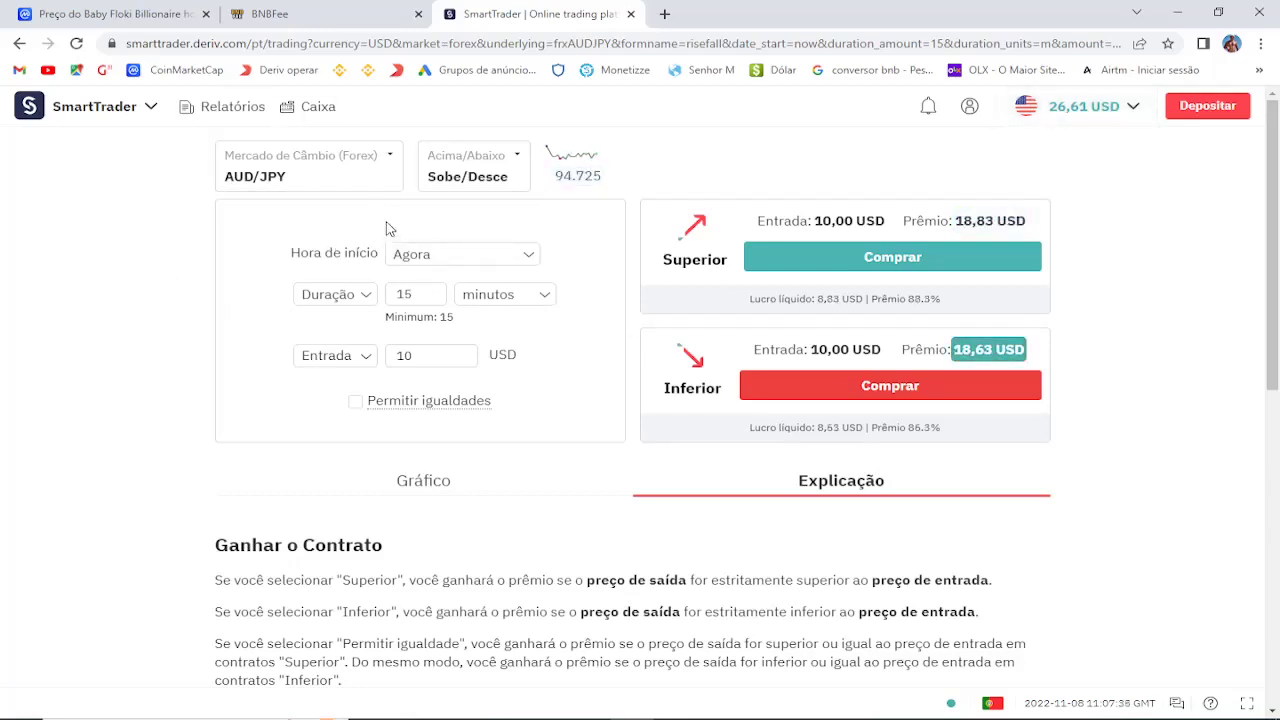
Step: Change the traded market from AUD/JPY to the Índice Volatilidade 25 (1s) under Derived Synthetics
click(391, 163)
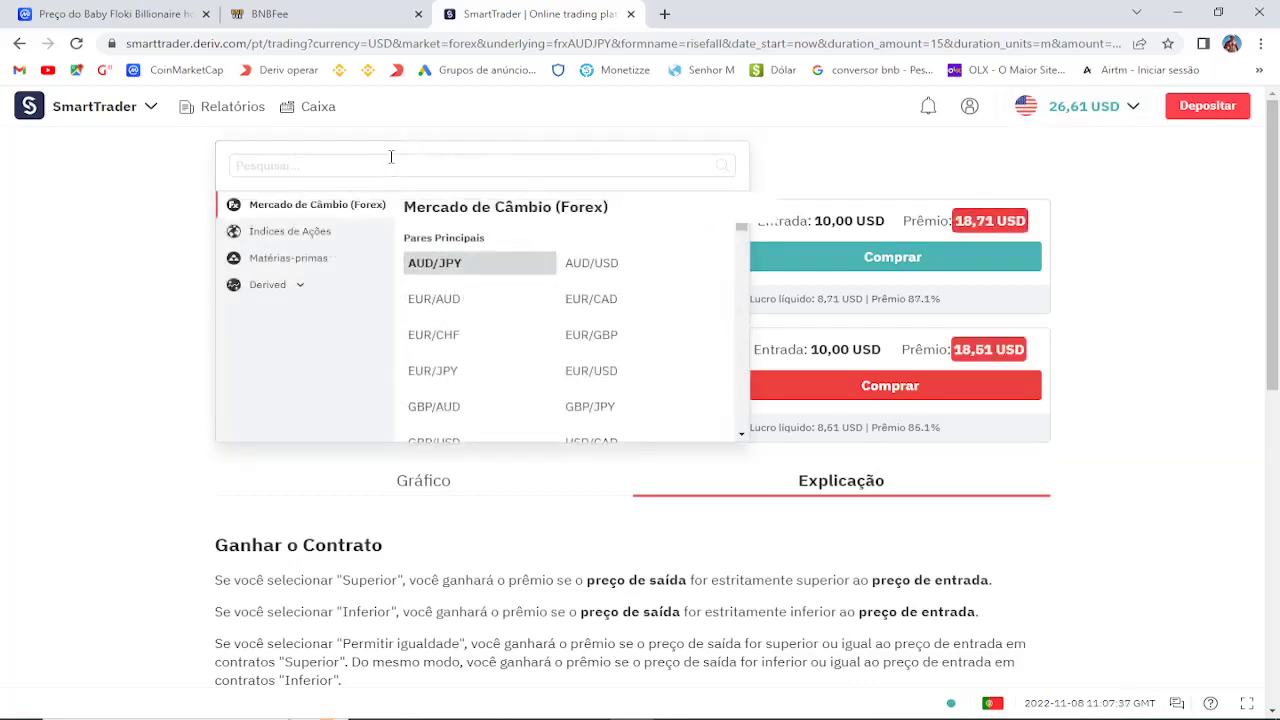
click(299, 289)
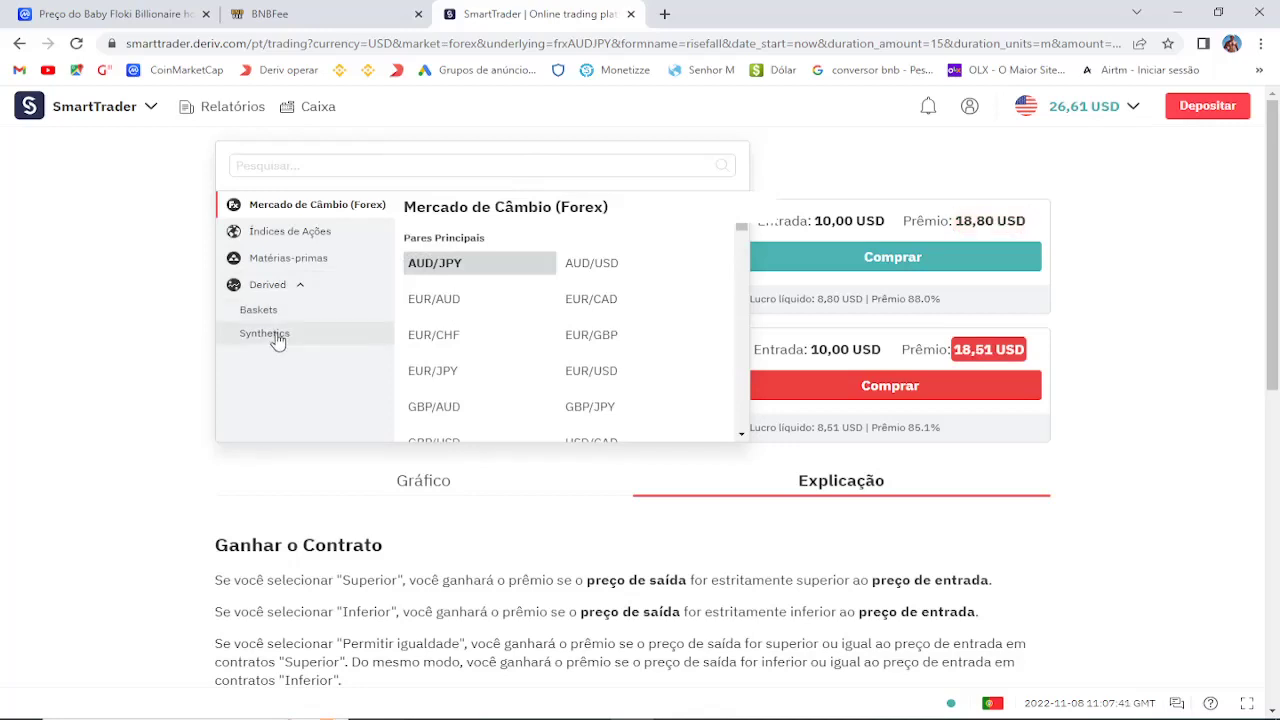
click(268, 333)
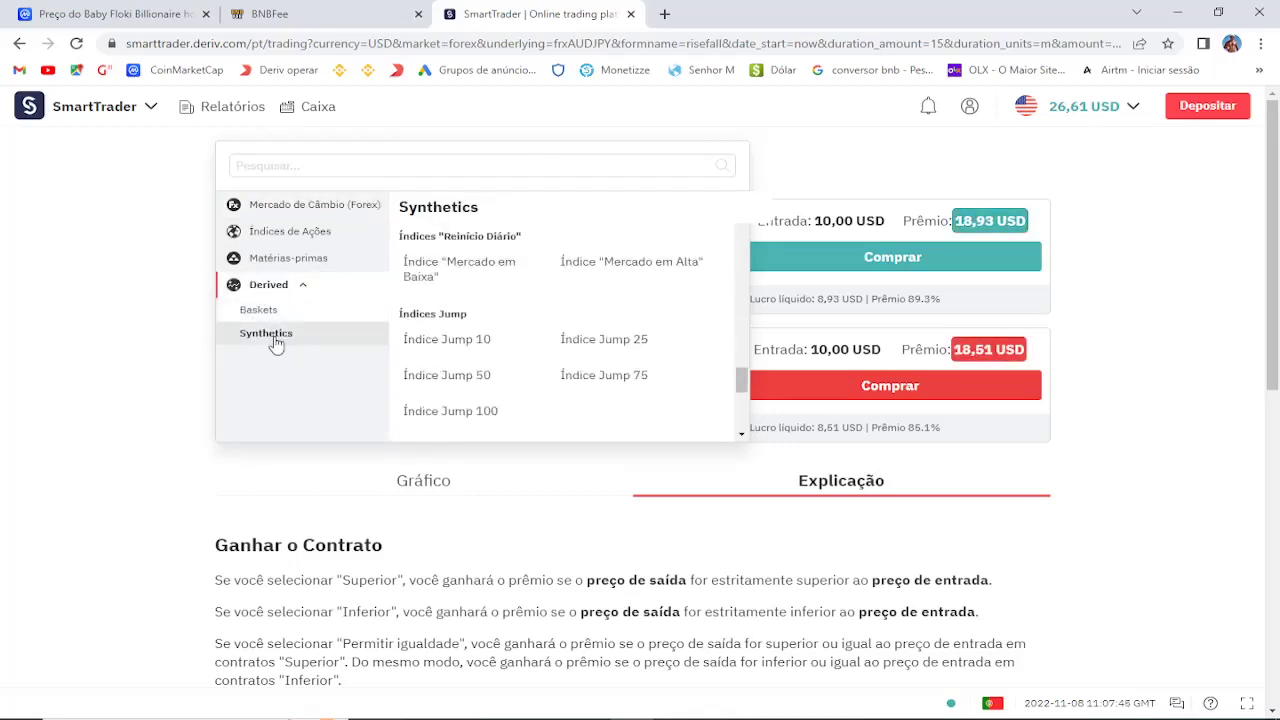
scroll(480, 374, down, 2)
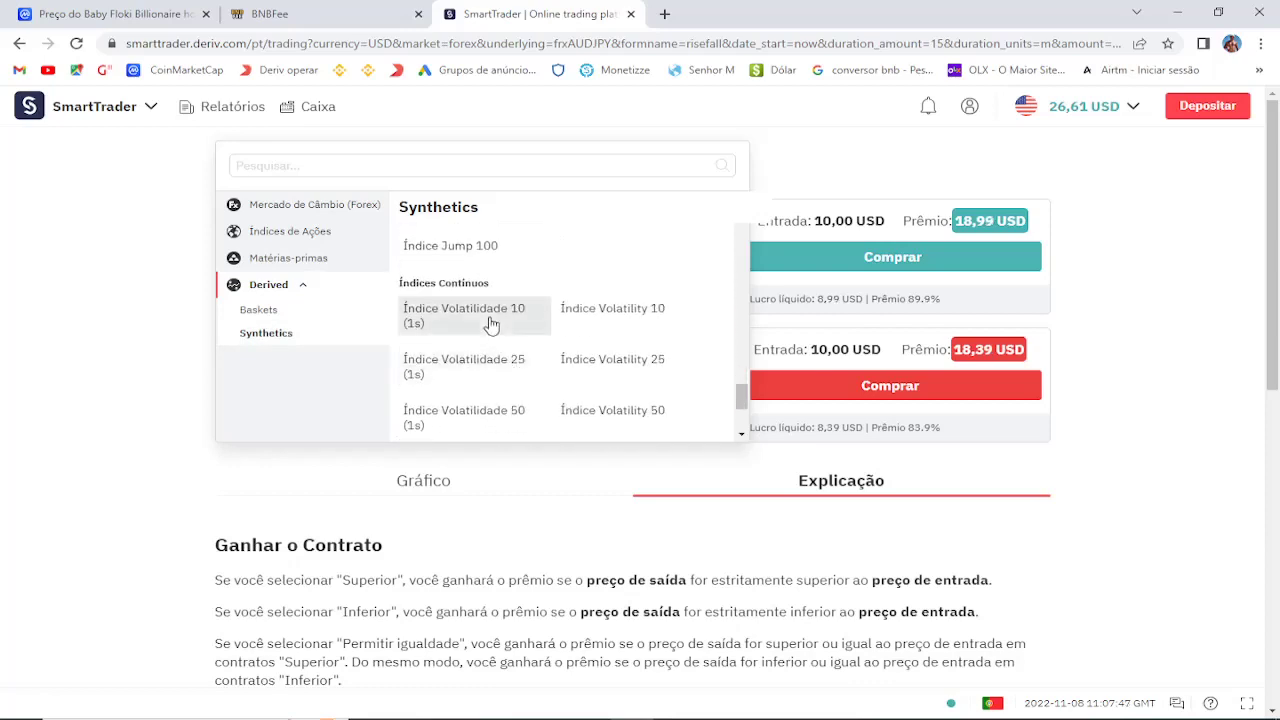
click(464, 368)
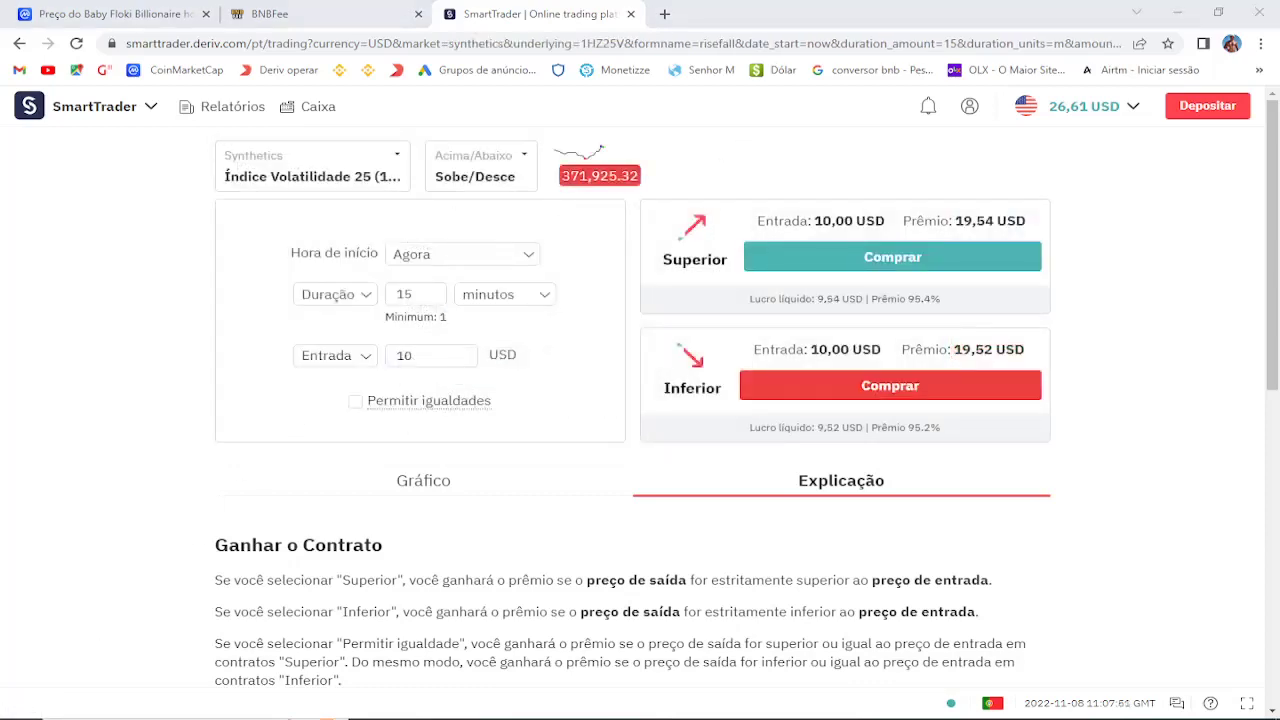
Step: Open the Windows Calculator and enter the account balance of 26,61
key(super)
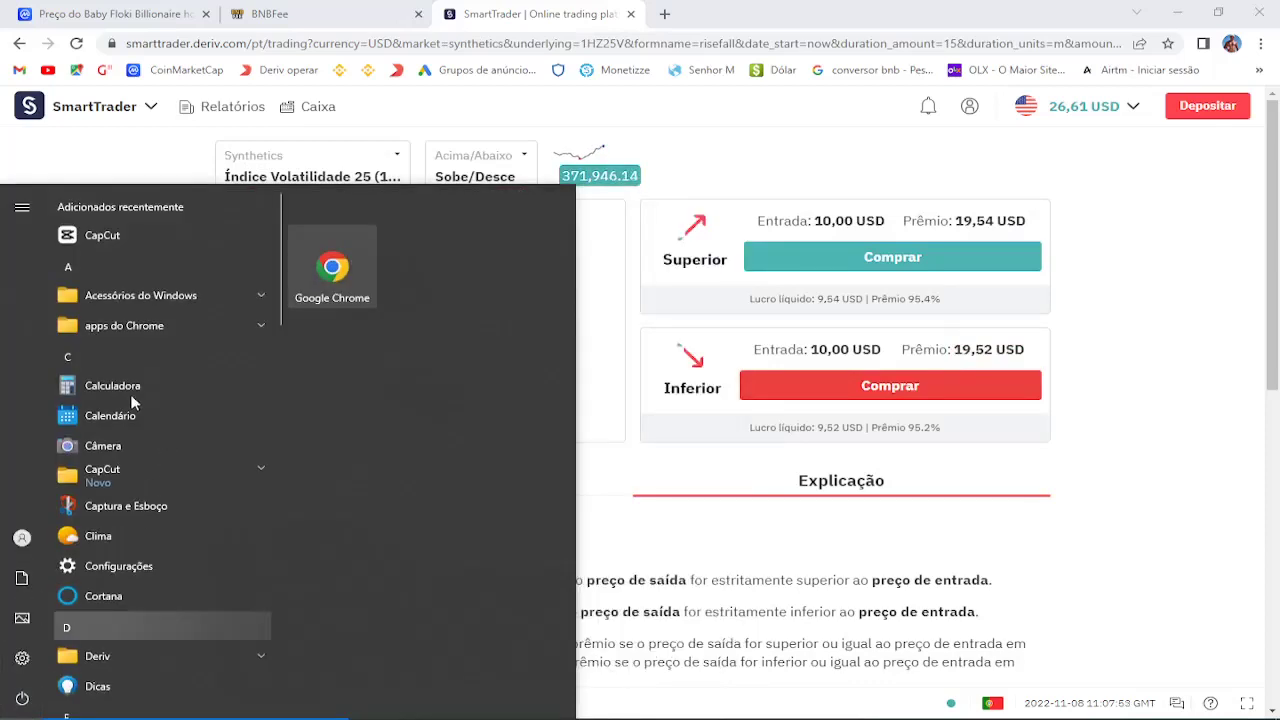
click(238, 386)
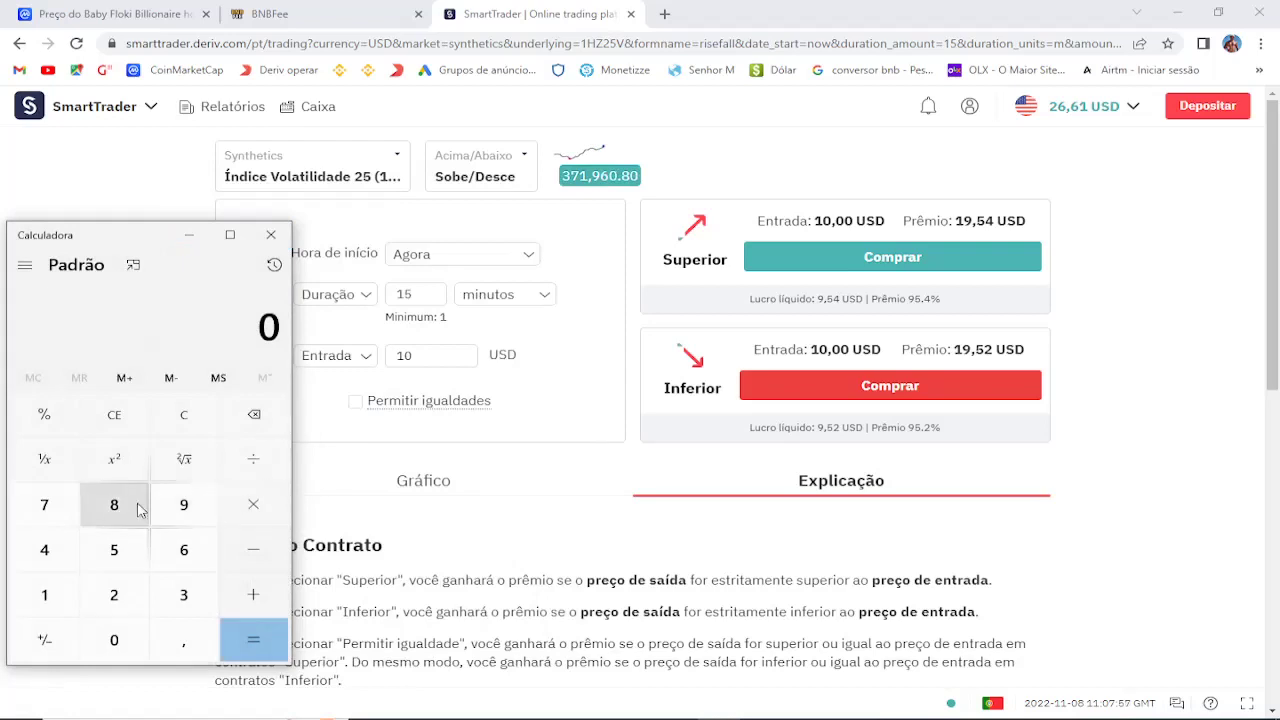
click(118, 602)
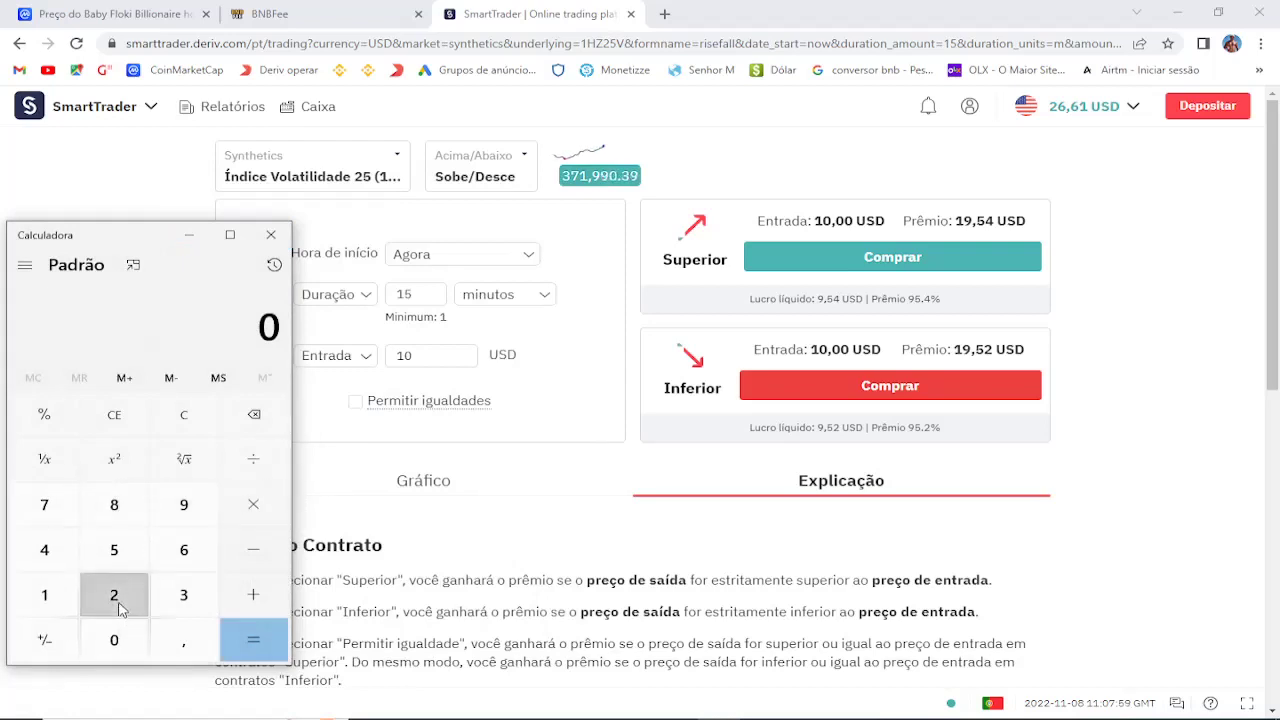
click(190, 560)
click(187, 644)
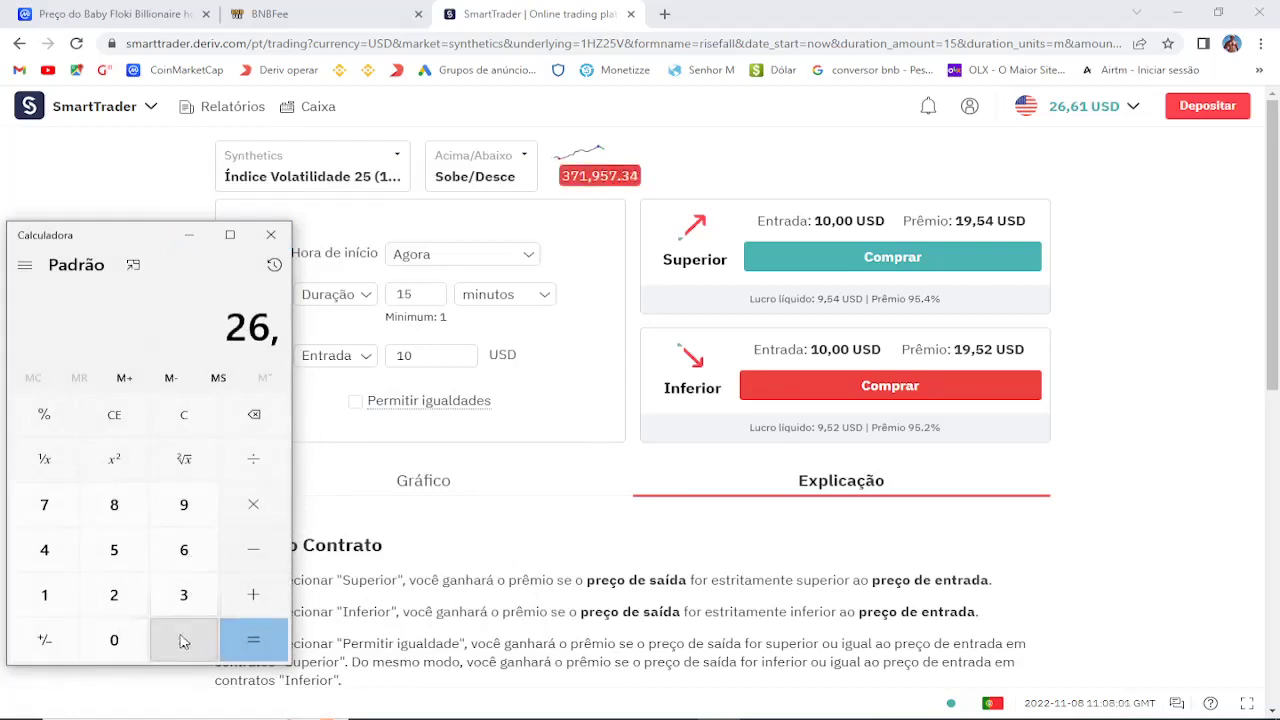
click(178, 550)
click(55, 598)
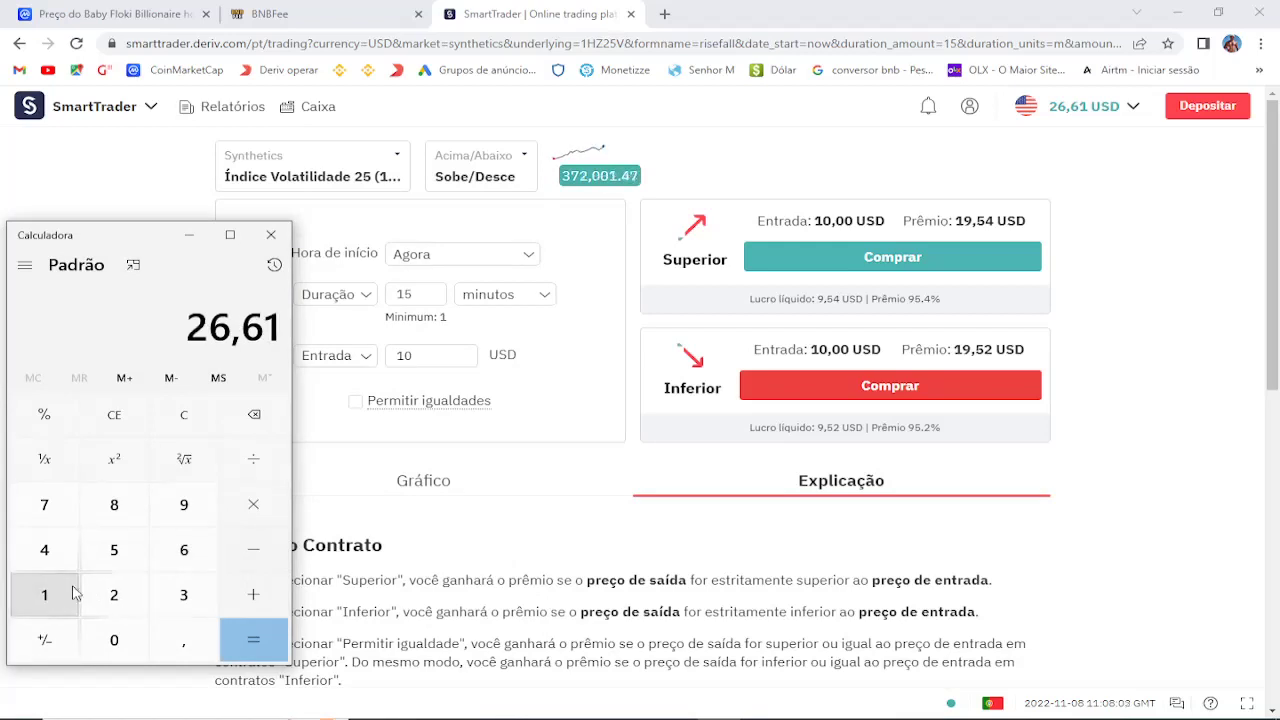
Step: Add 10% to the entered balance to get the daily target, and minimize Calculator
click(257, 594)
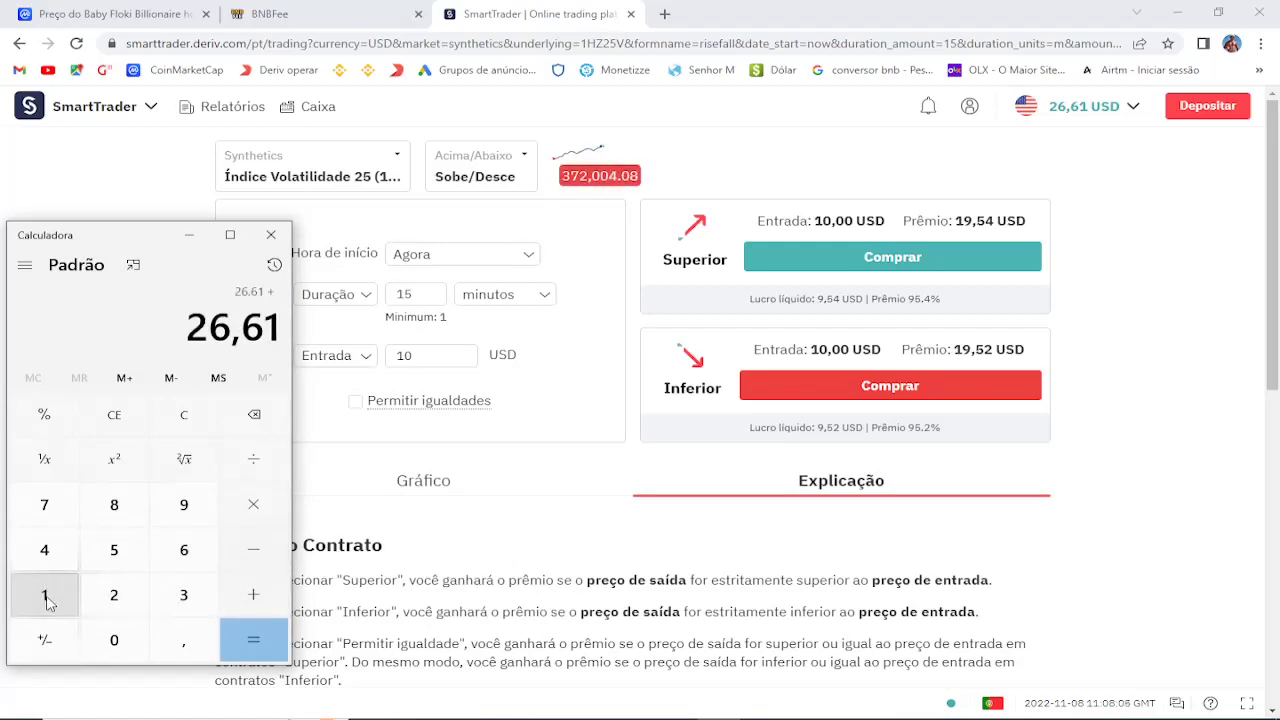
click(45, 598)
click(112, 639)
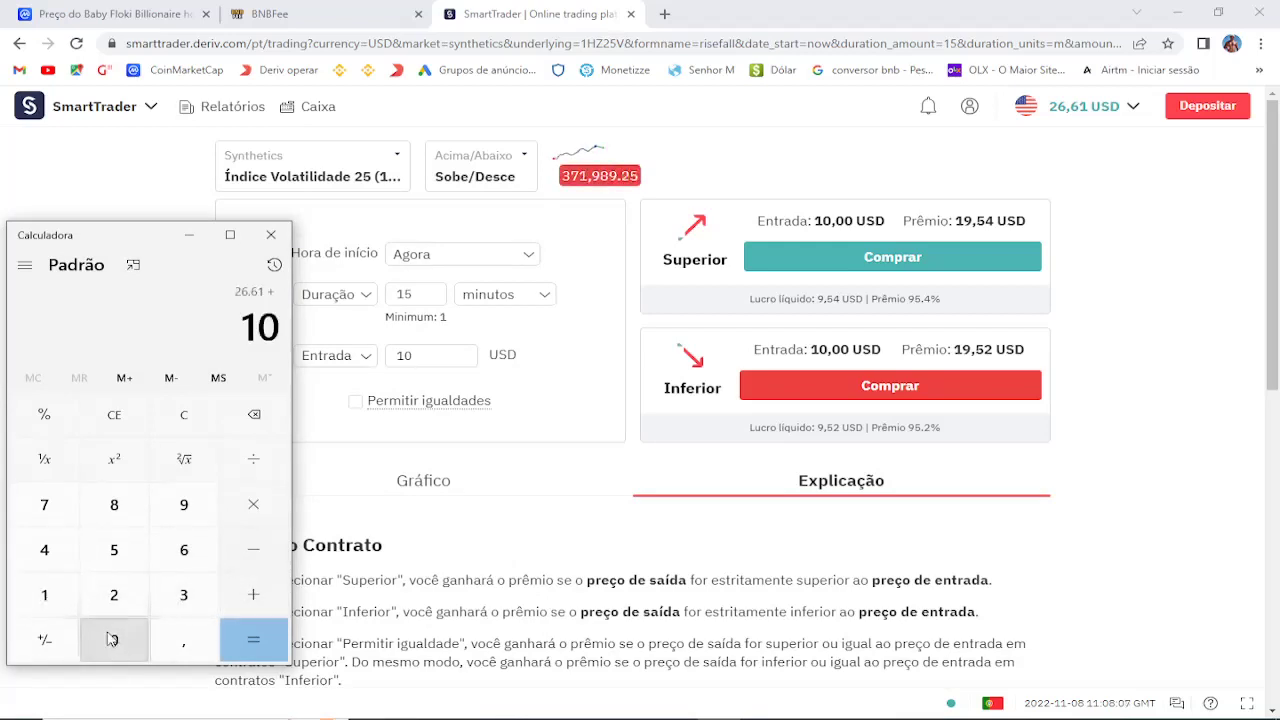
click(41, 412)
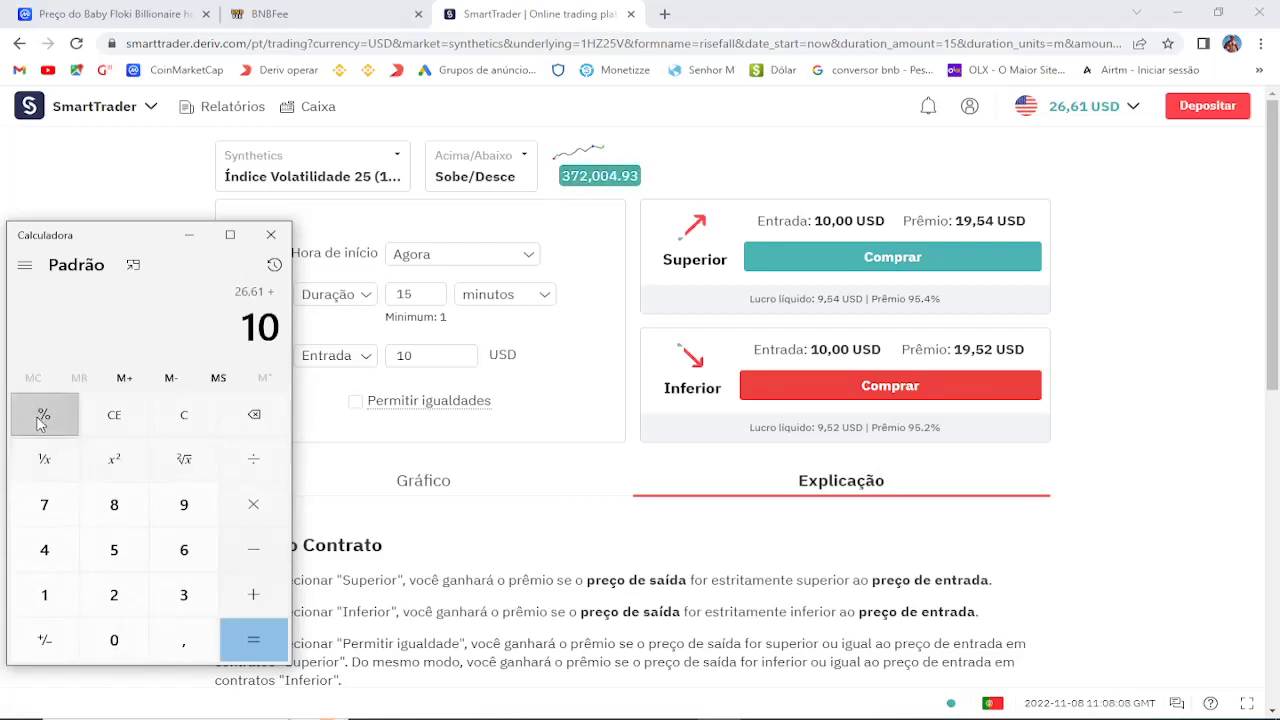
click(250, 624)
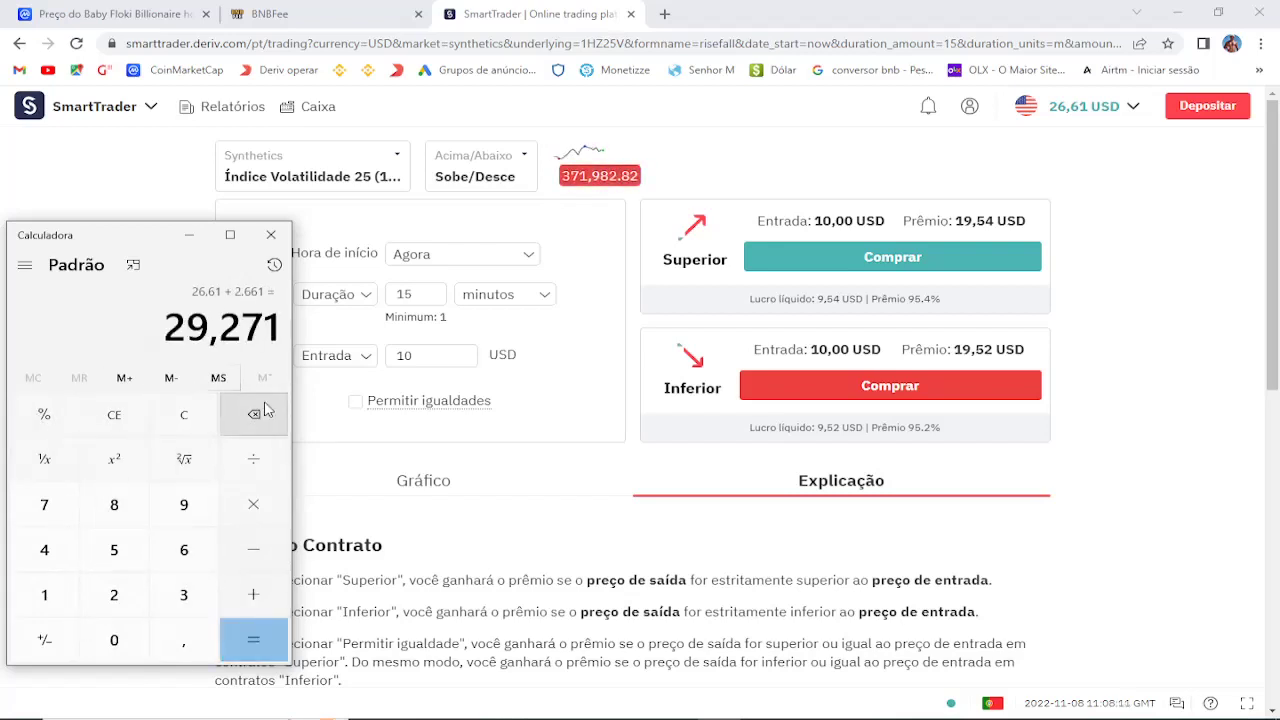
click(189, 235)
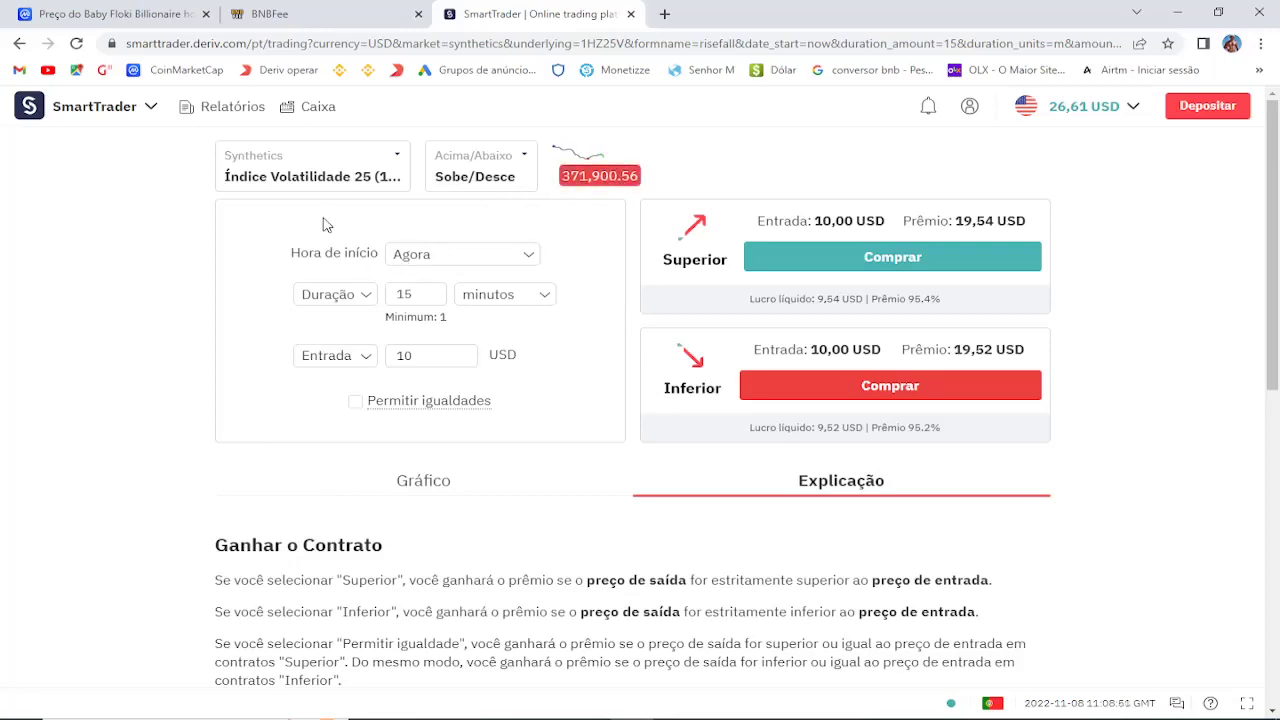
Step: Switch the contract type to Par/Ímpar with a duration of 1 tick, and set the stake to 1 USD
click(528, 163)
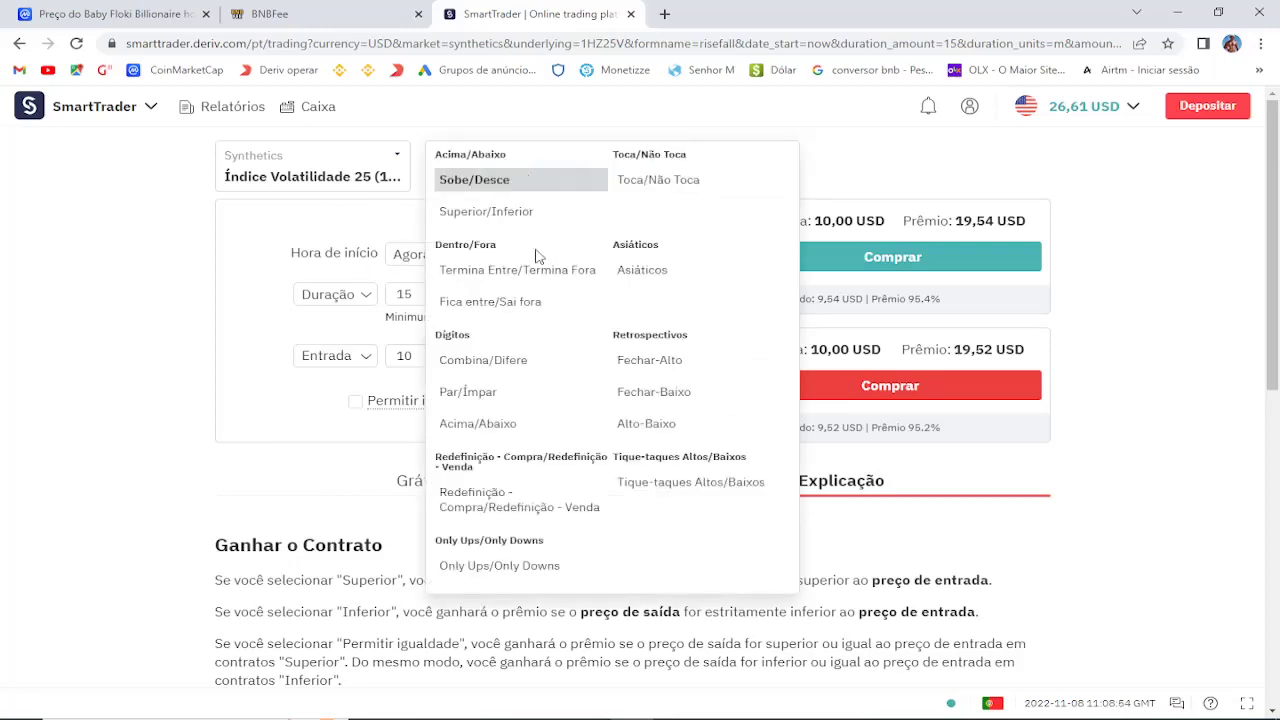
click(480, 395)
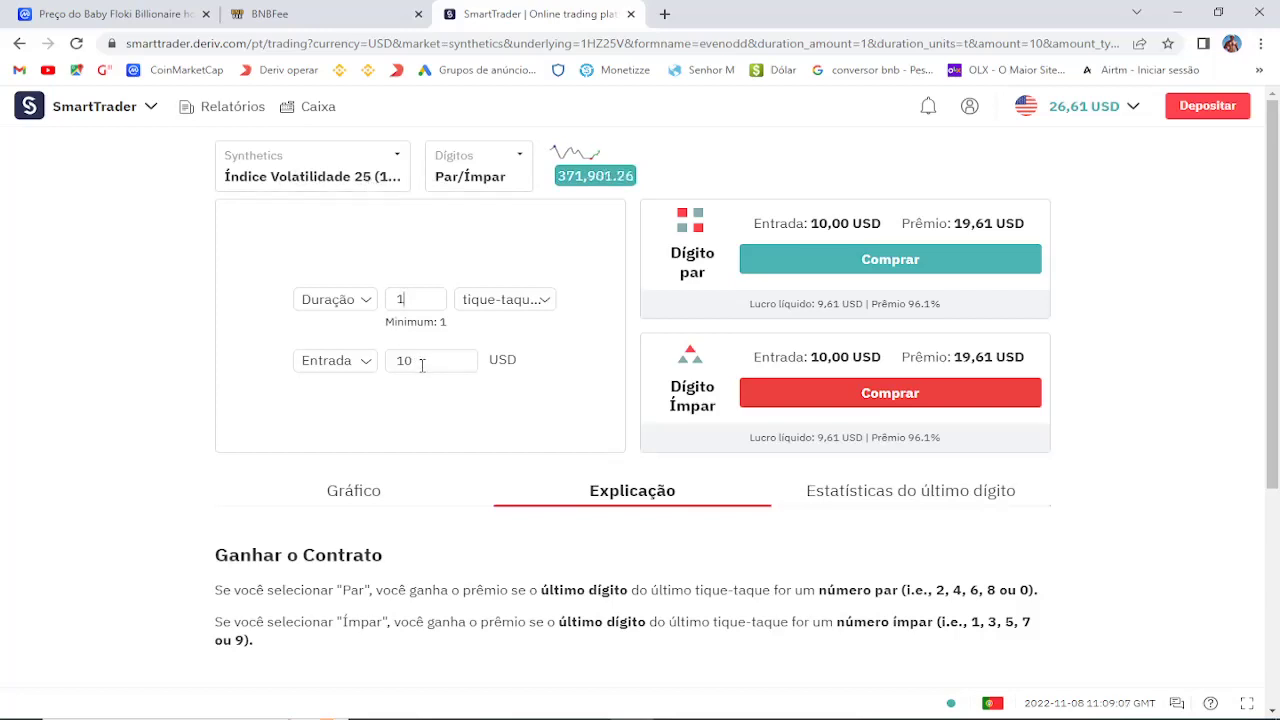
key(BackSpace)
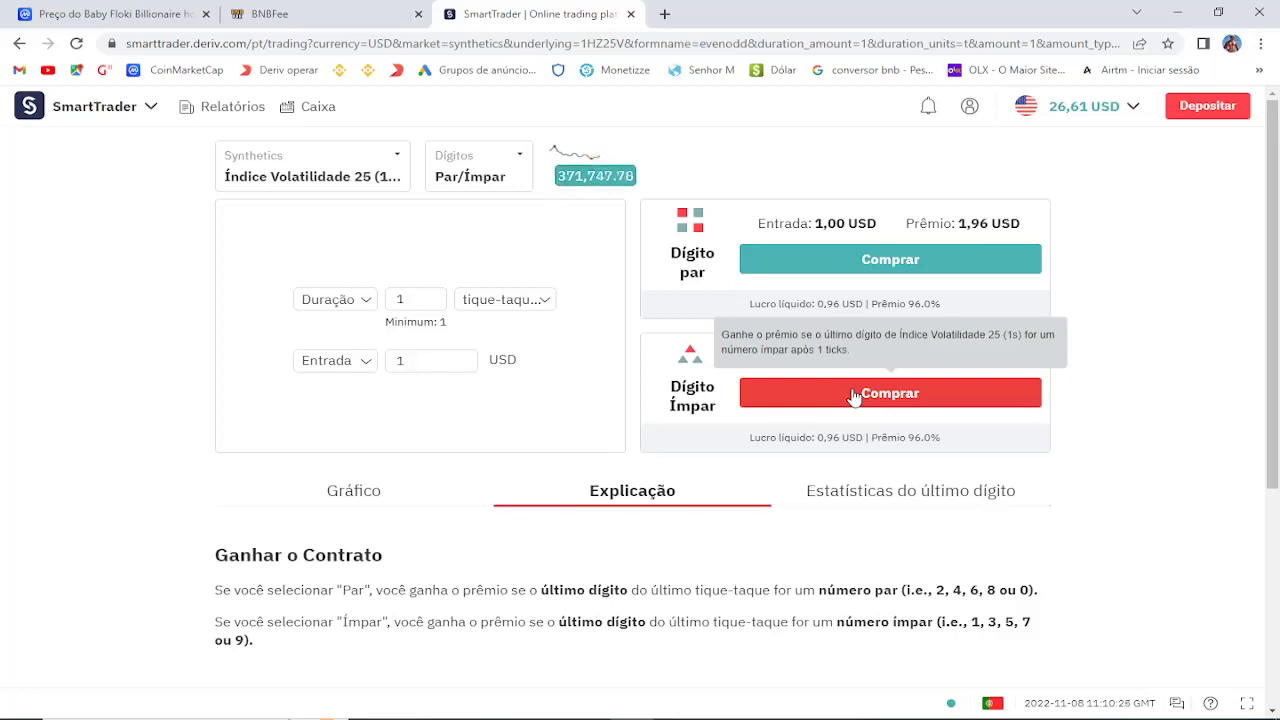
Step: Buy a 1 USD Dígito Ímpar contract and a 1 USD Dígito par contract, closing each contract result
click(853, 394)
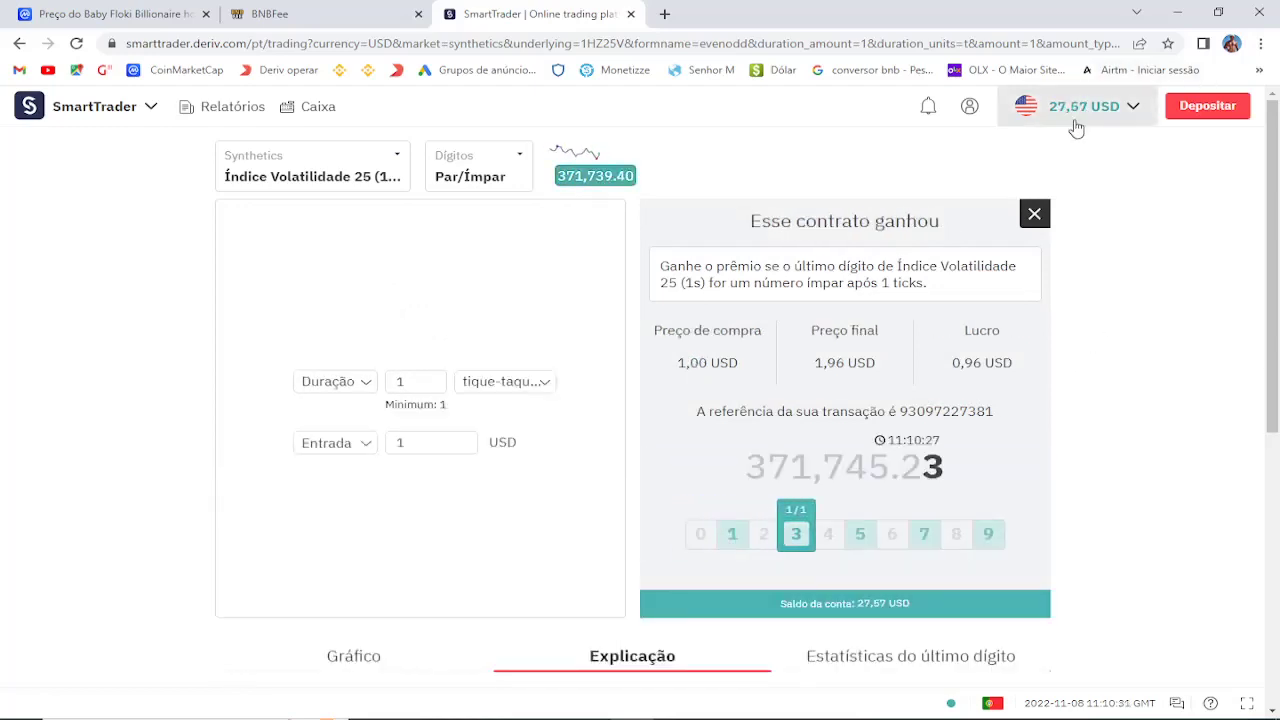
click(1035, 214)
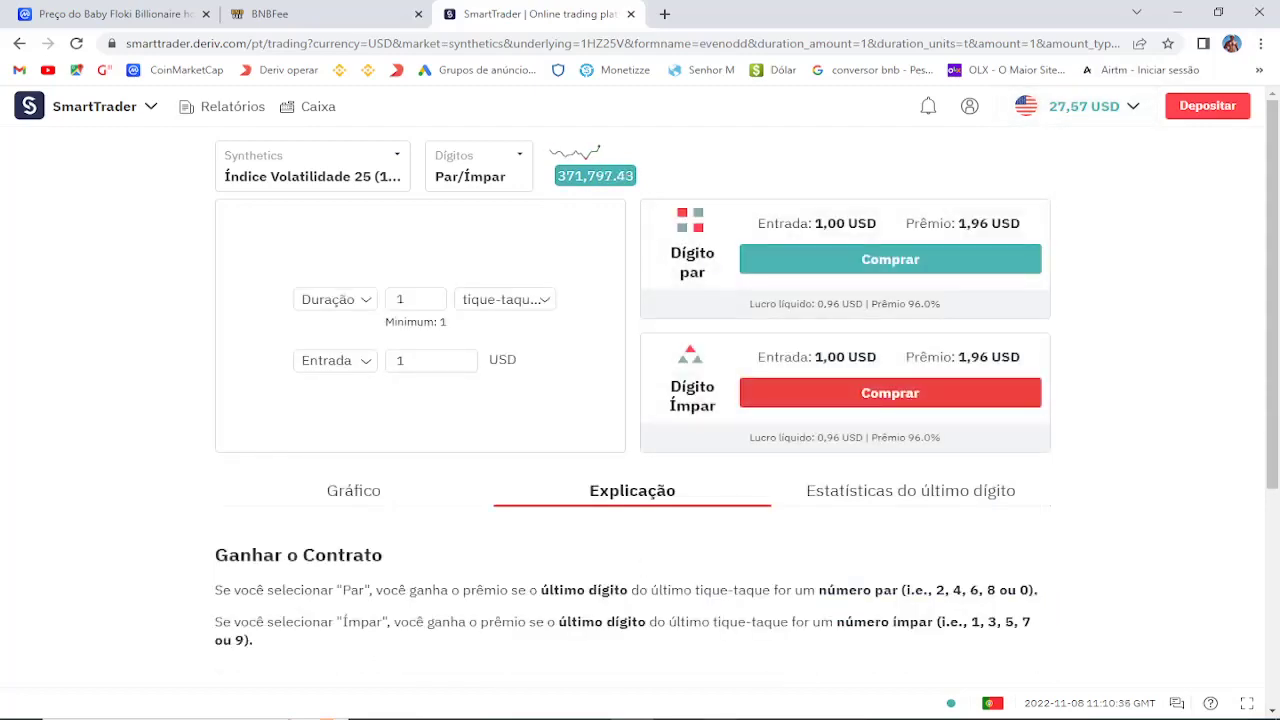
mouse_move(719, 718)
click(812, 262)
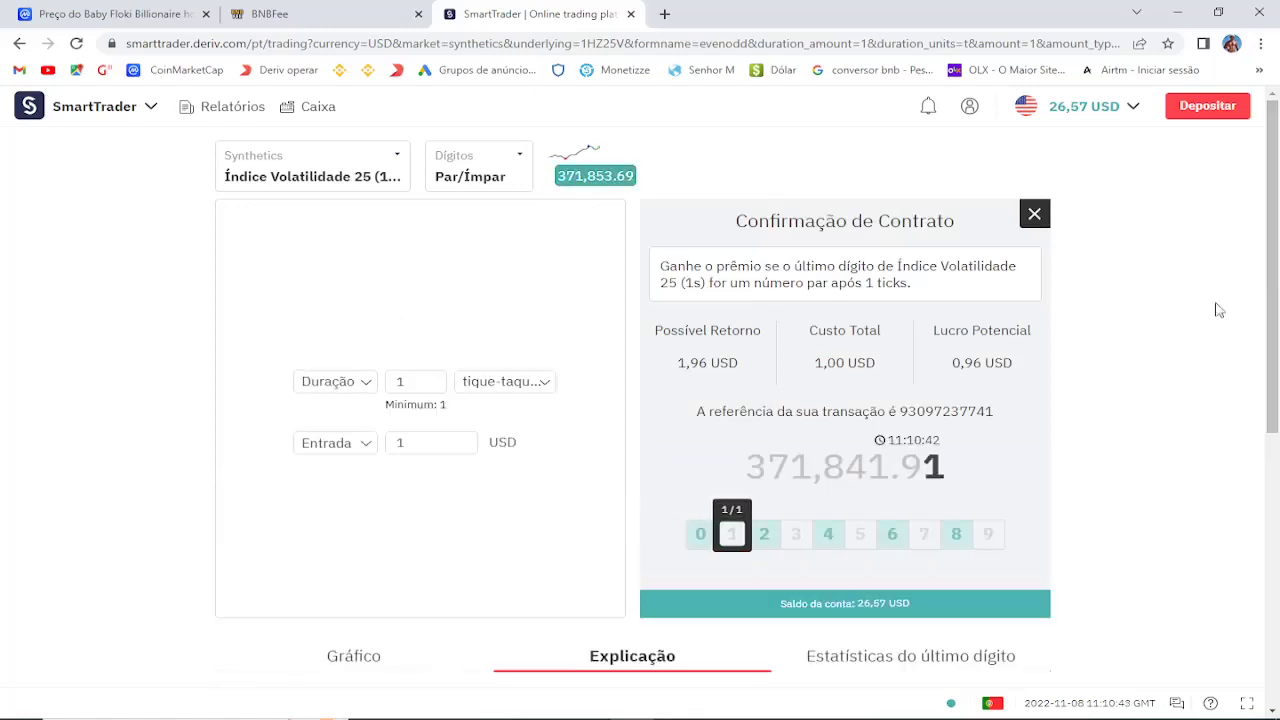
click(1035, 215)
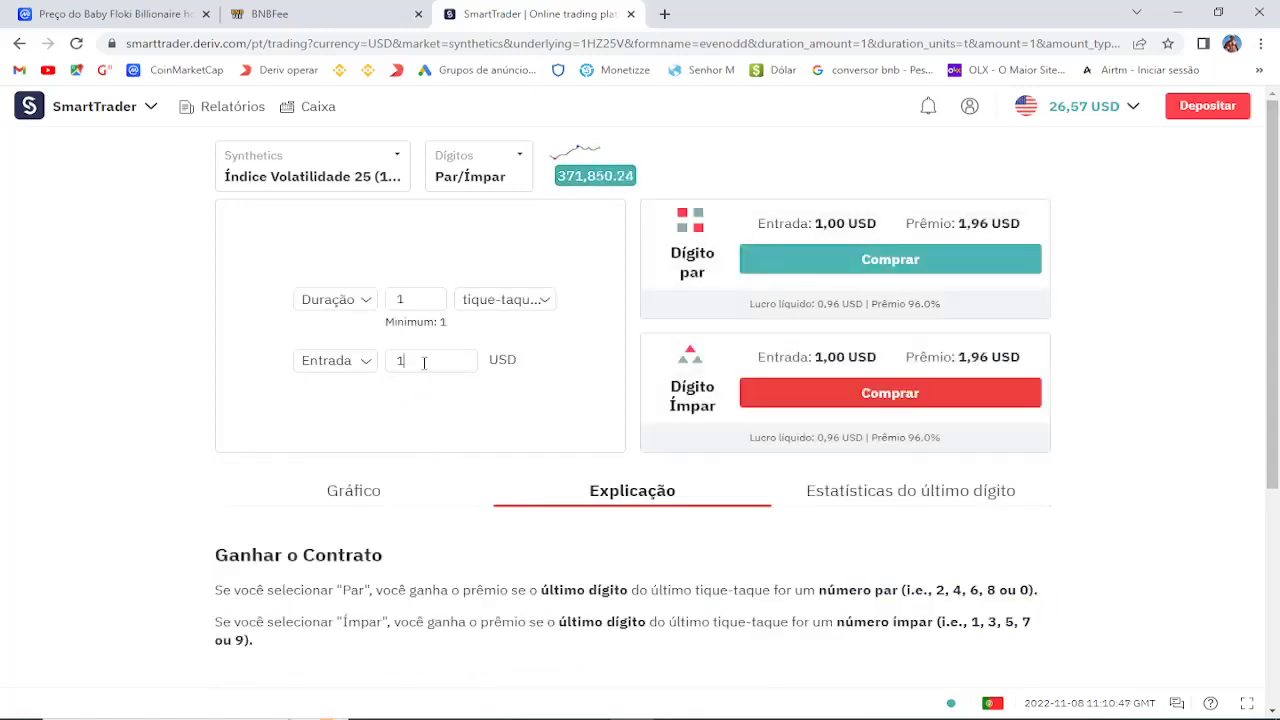
Step: Raise the stake to 2 USD and buy a Dígito Ímpar contract
key(BackSpace)
text(2)
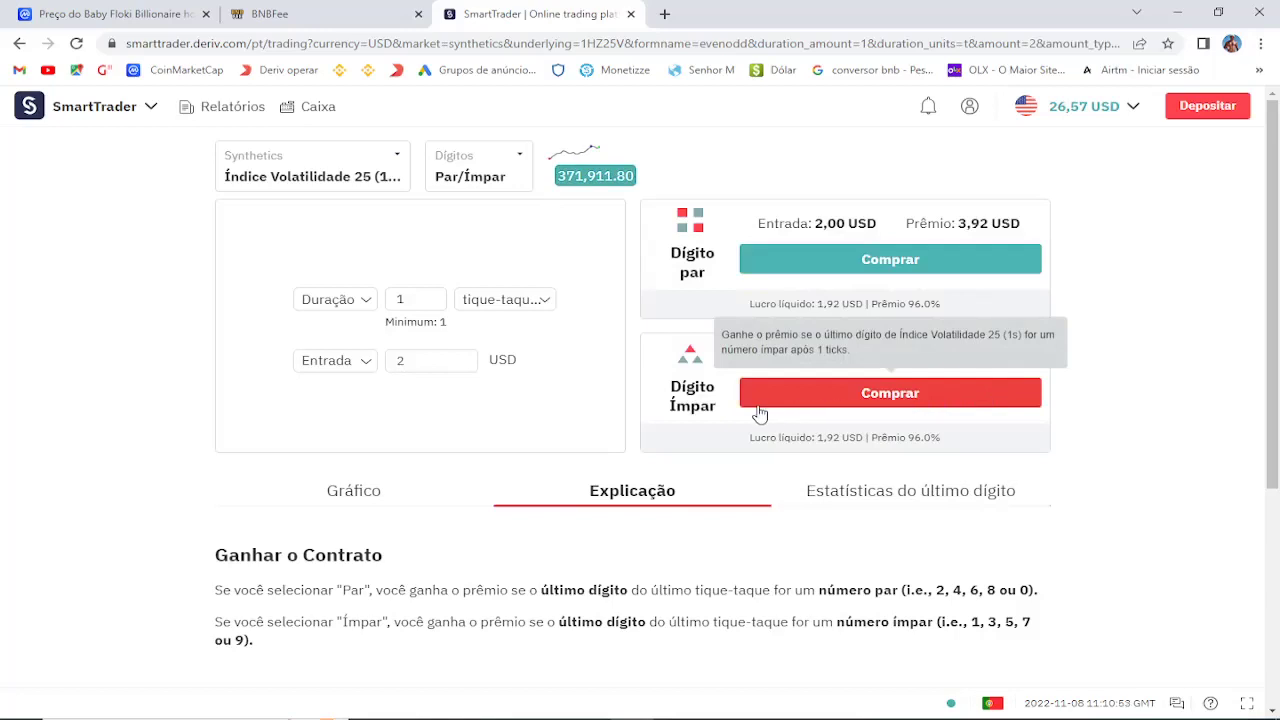
click(877, 401)
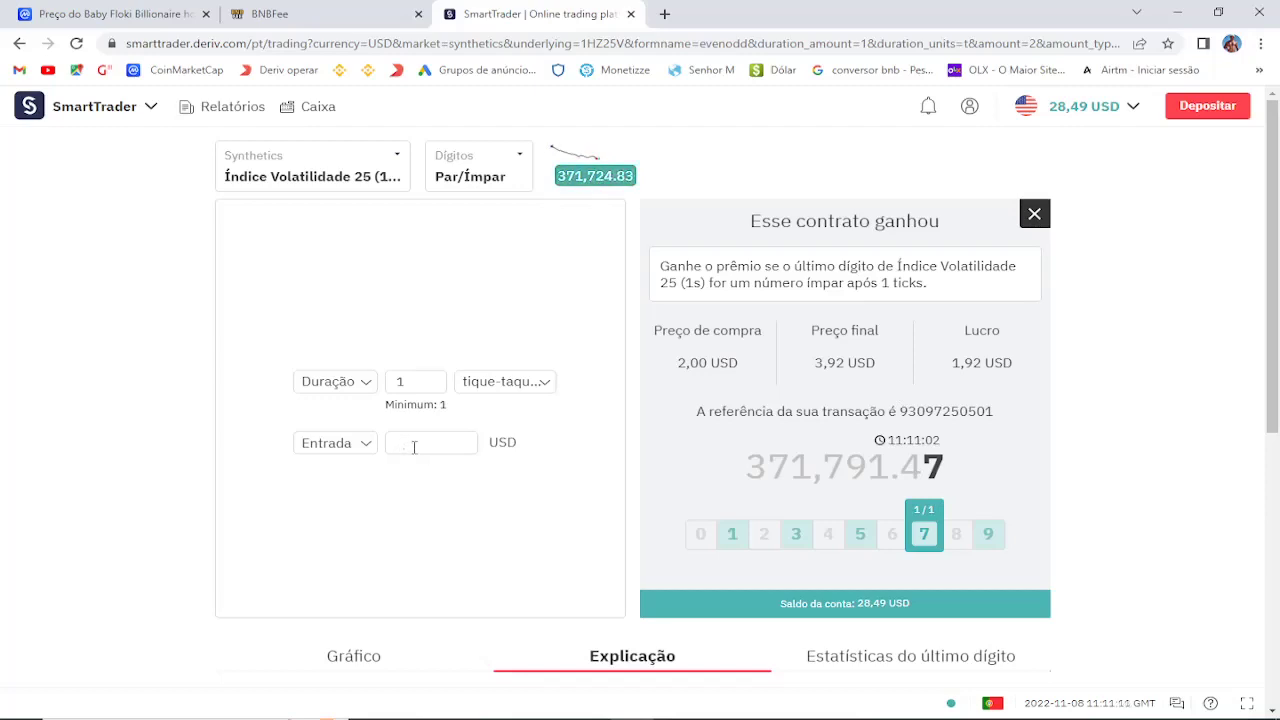
Step: Set the stake back to 1 USD, buy a Dígito par contract and close its confirmation
text(1)
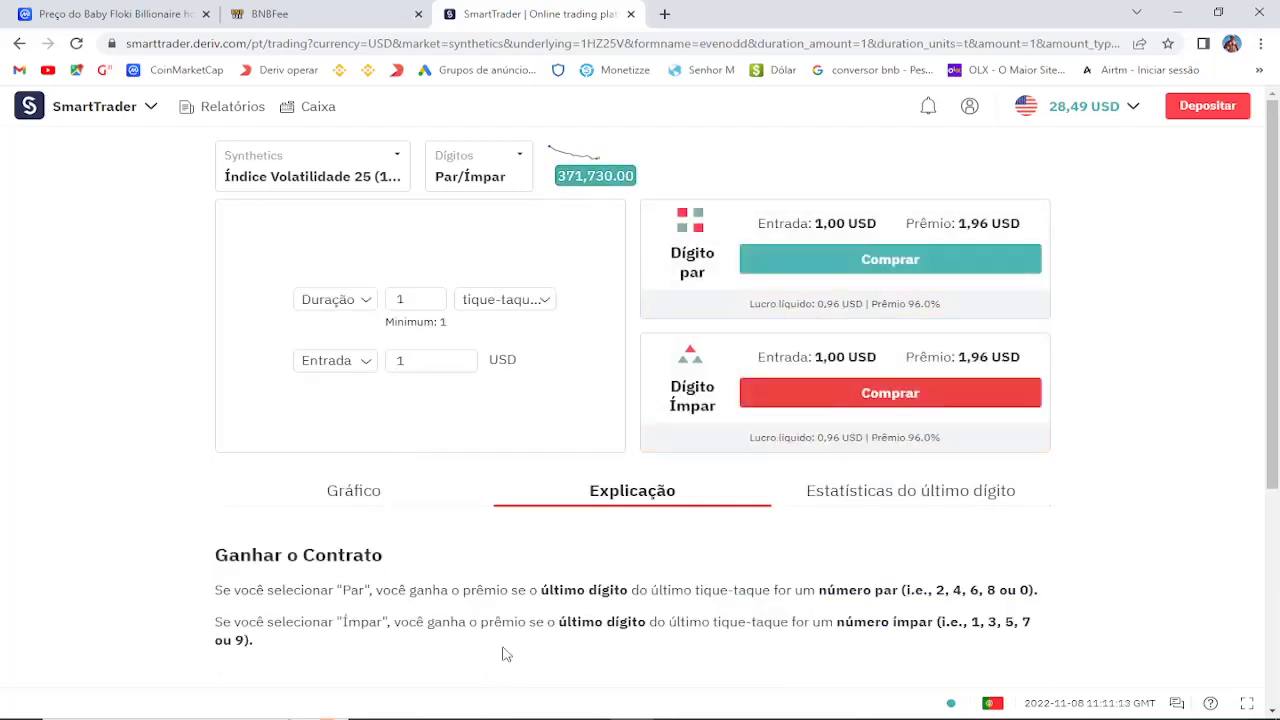
mouse_move(719, 718)
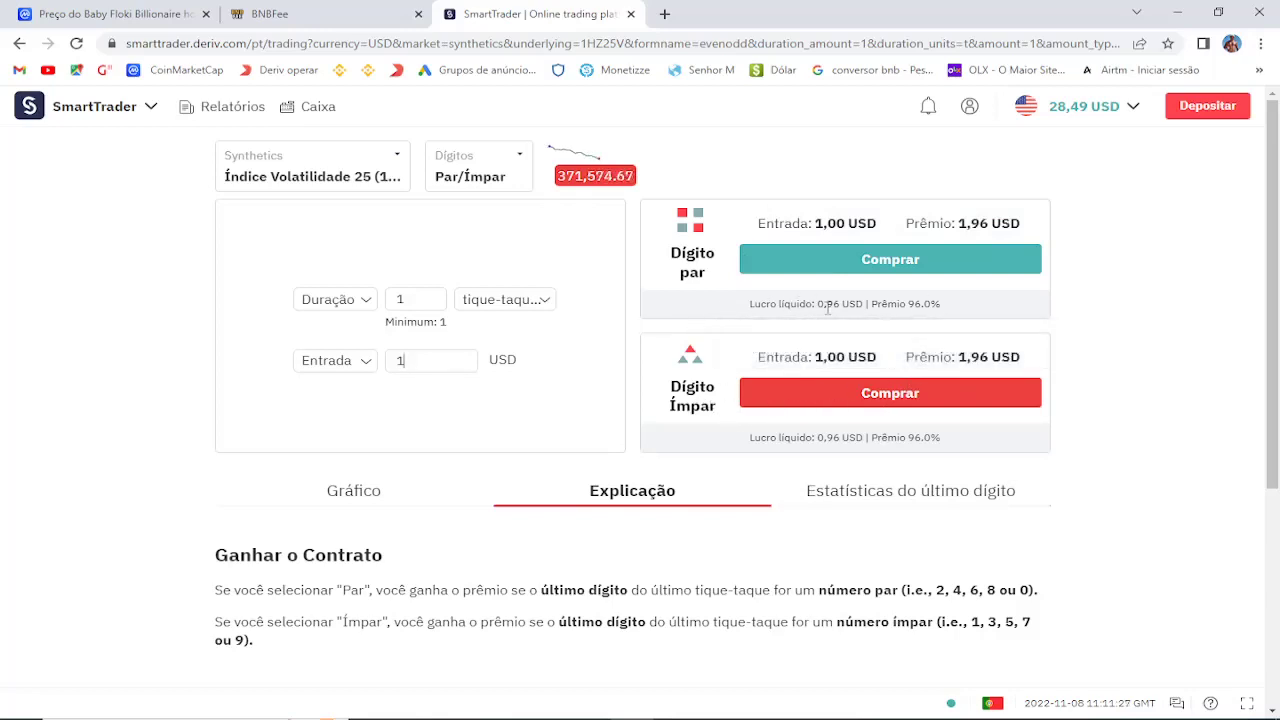
click(870, 263)
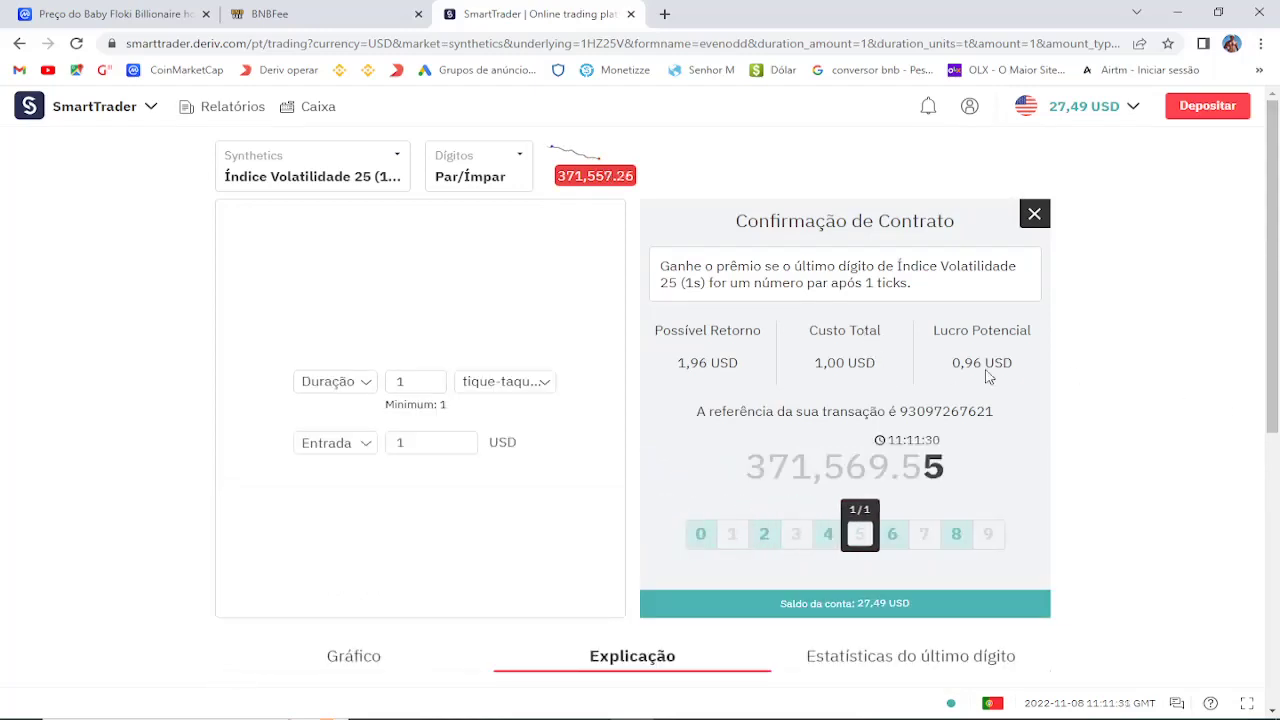
click(1035, 215)
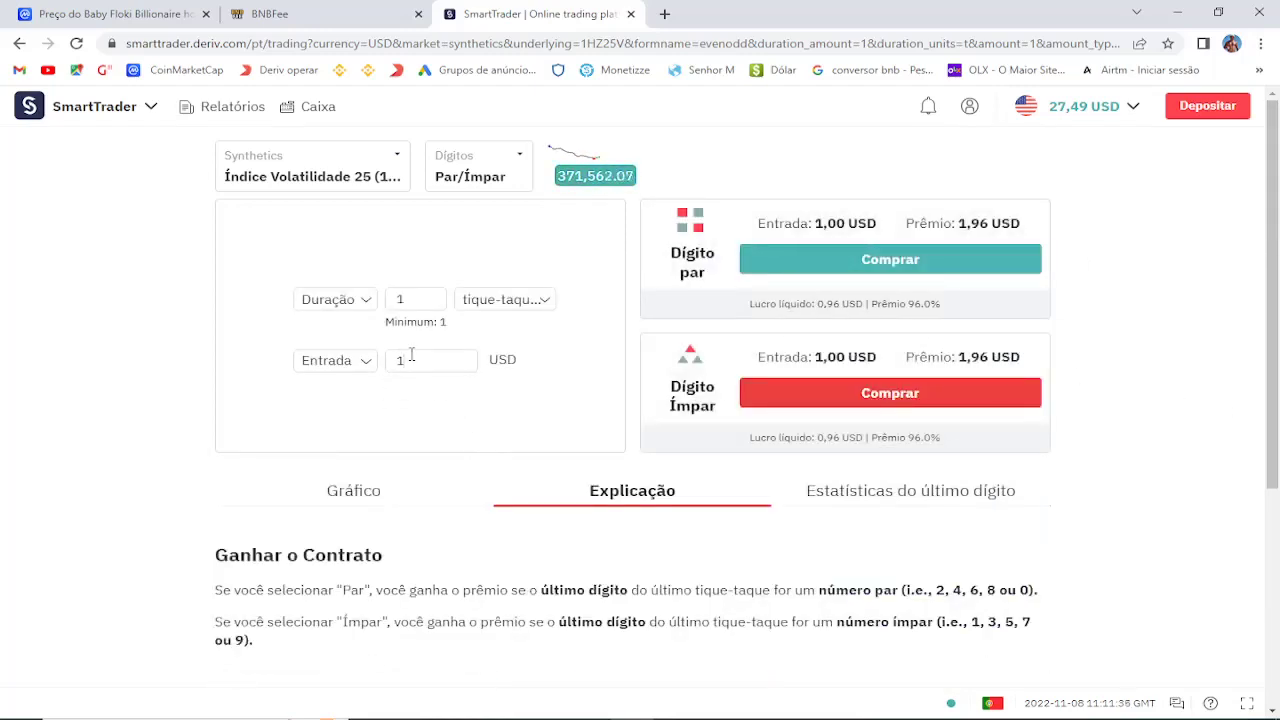
Step: Set the stake to 2 USD, buy a Dígito Ímpar contract and close its result
text(2)
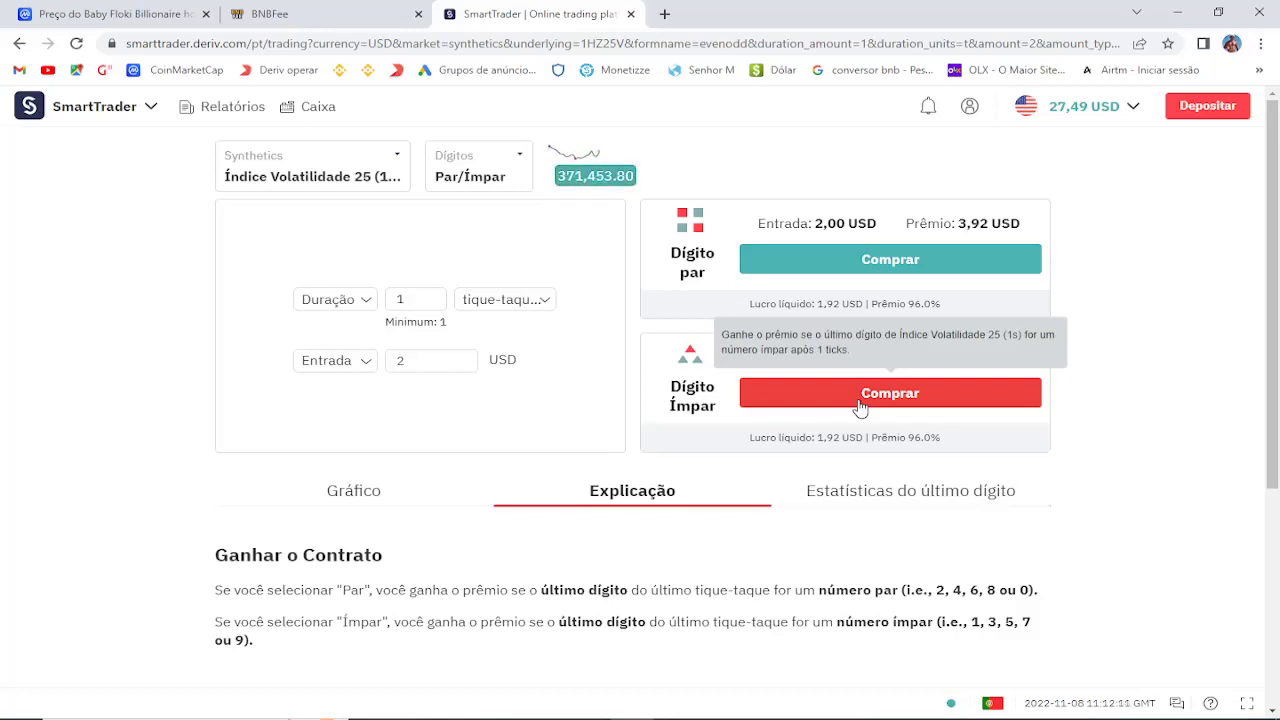
click(860, 395)
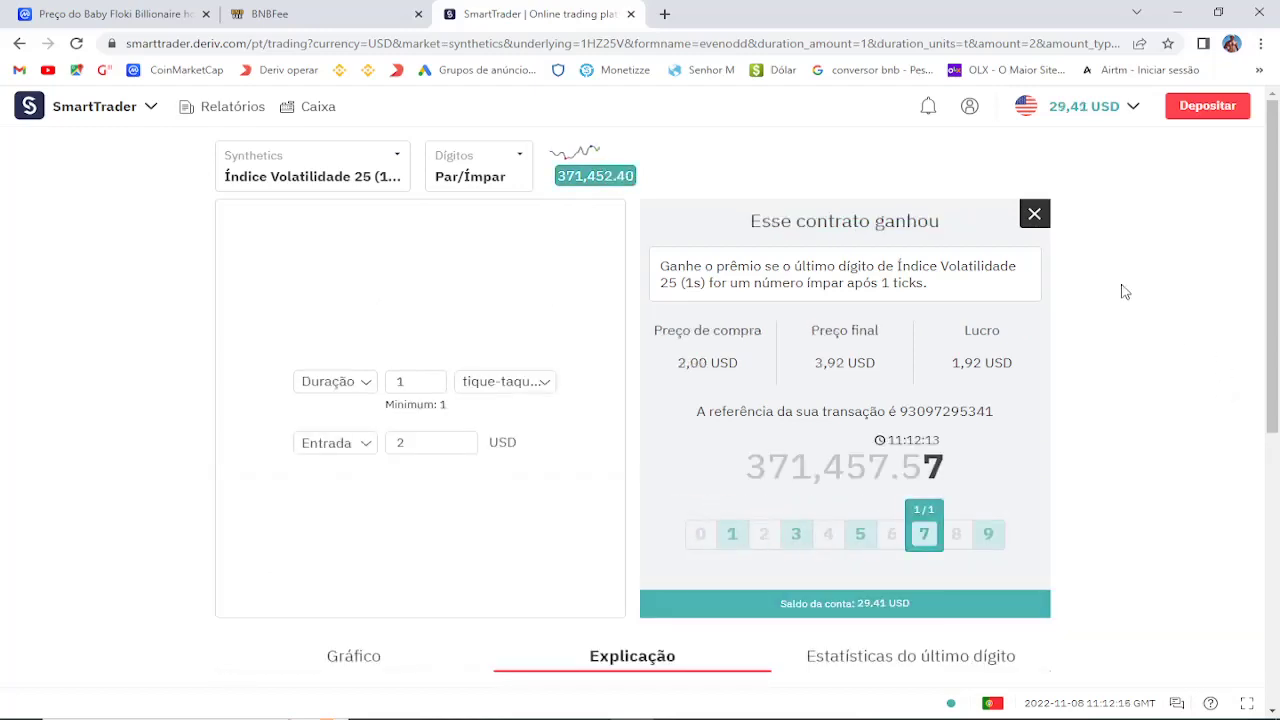
click(1034, 214)
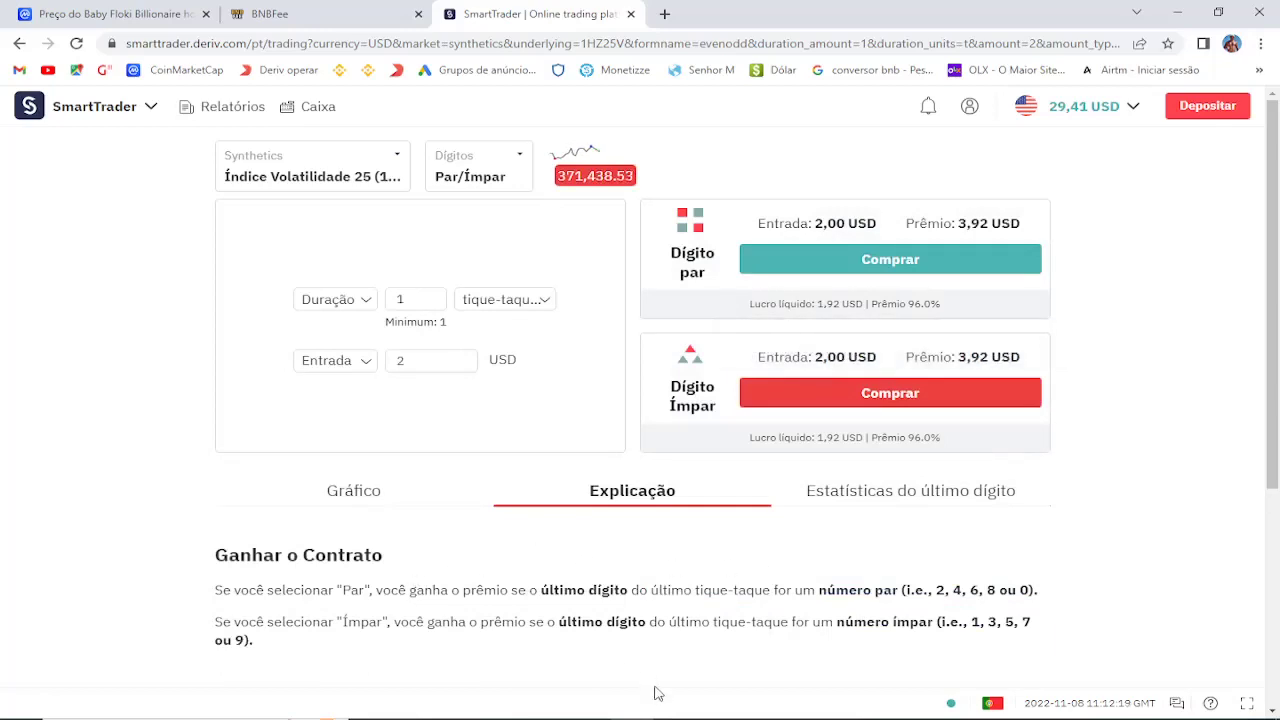
Step: Recheck the target in Calculator and switch the contract type in SmartTrader to Only Ups/Only Downs
key(alt+Tab)
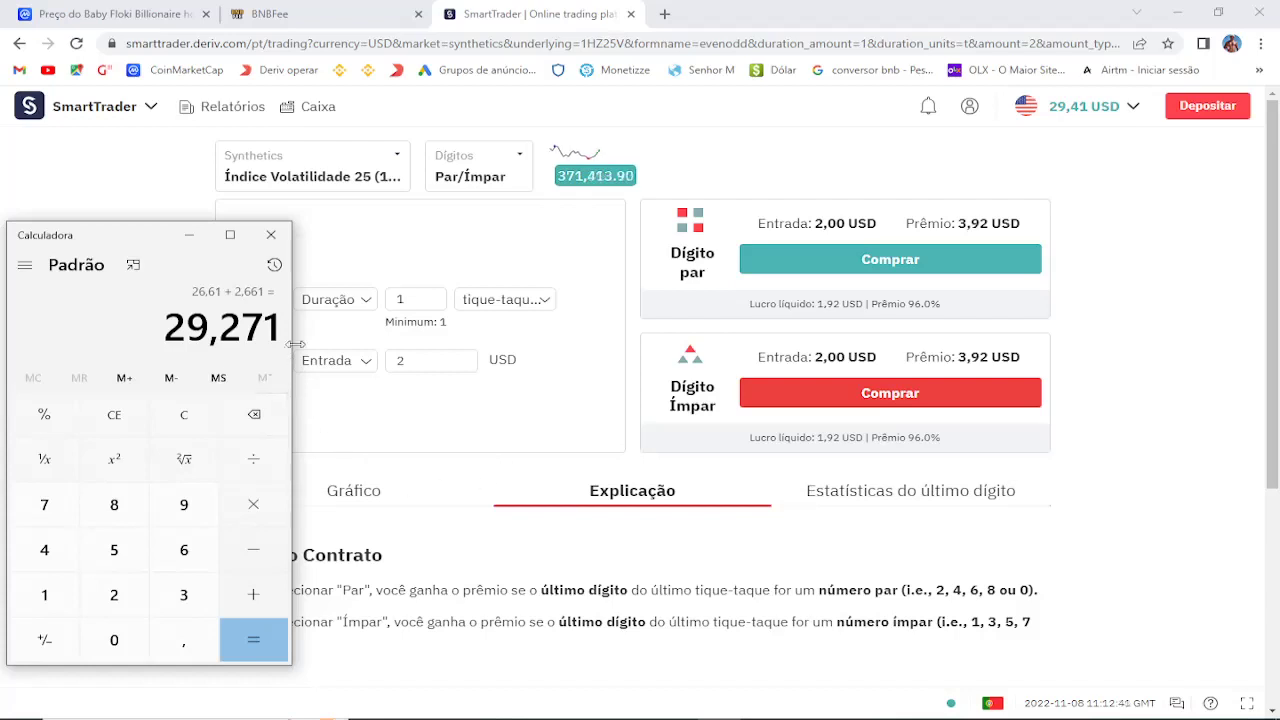
click(189, 238)
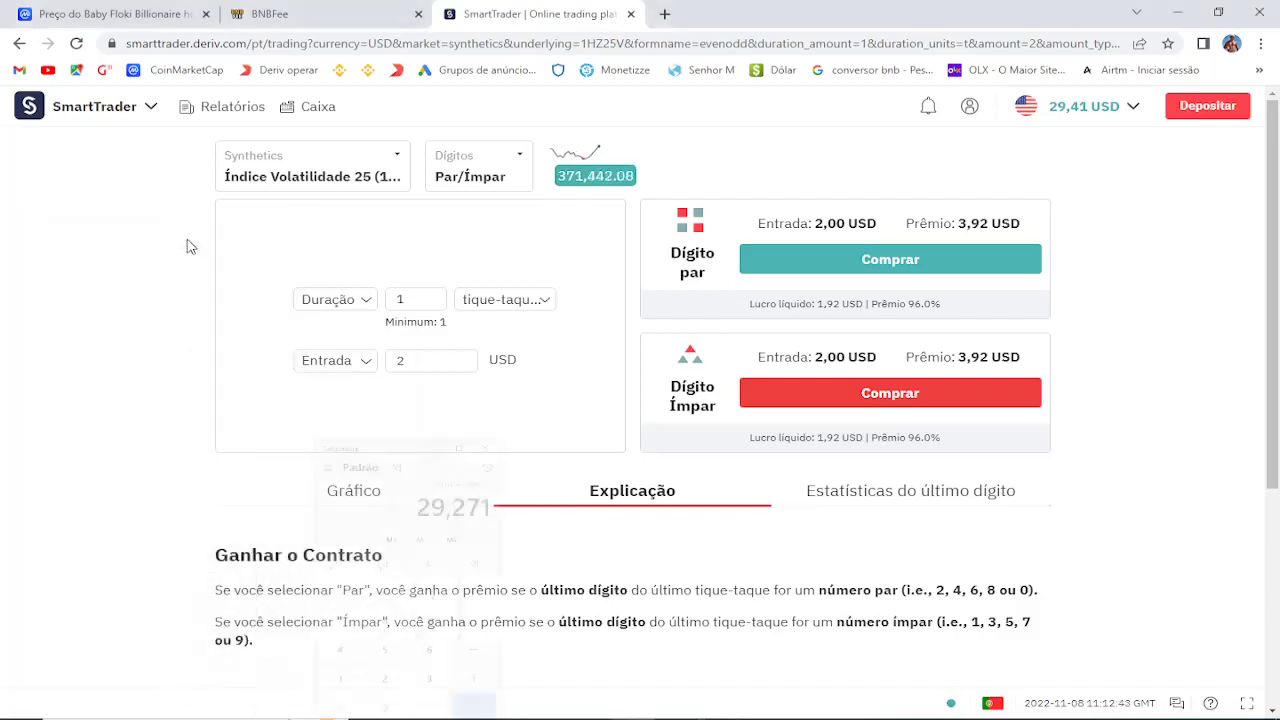
click(521, 158)
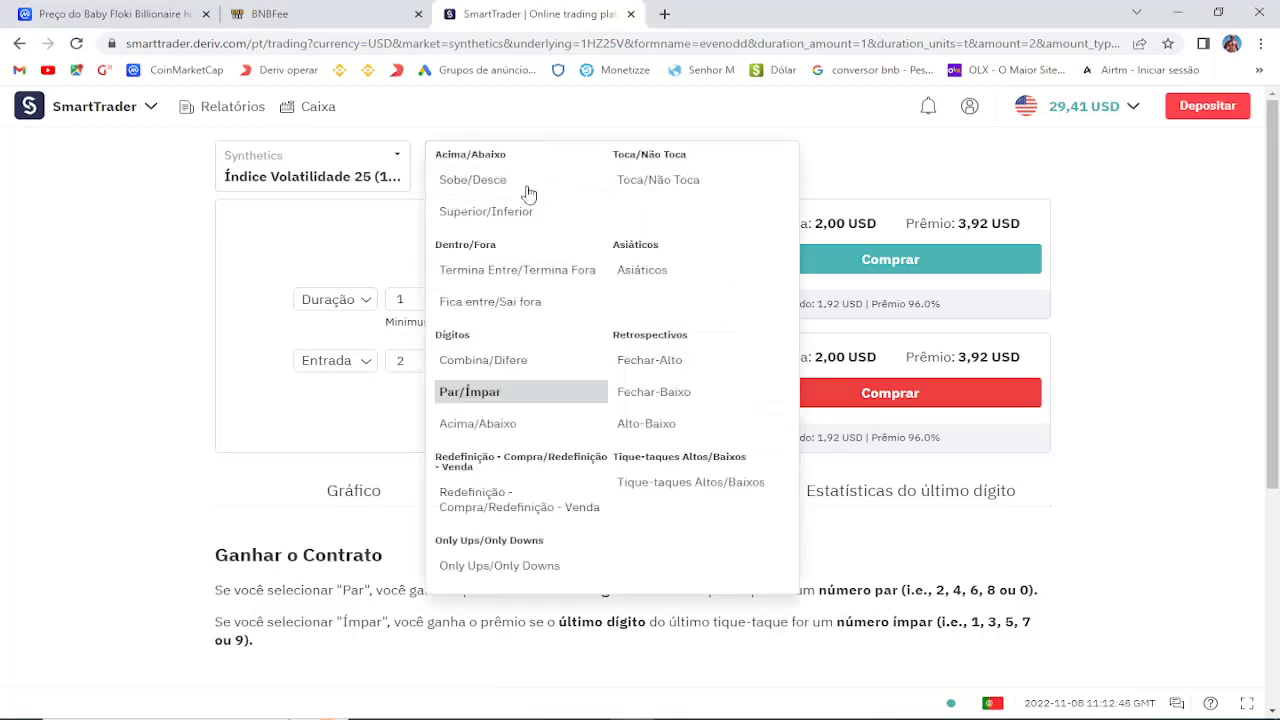
click(531, 566)
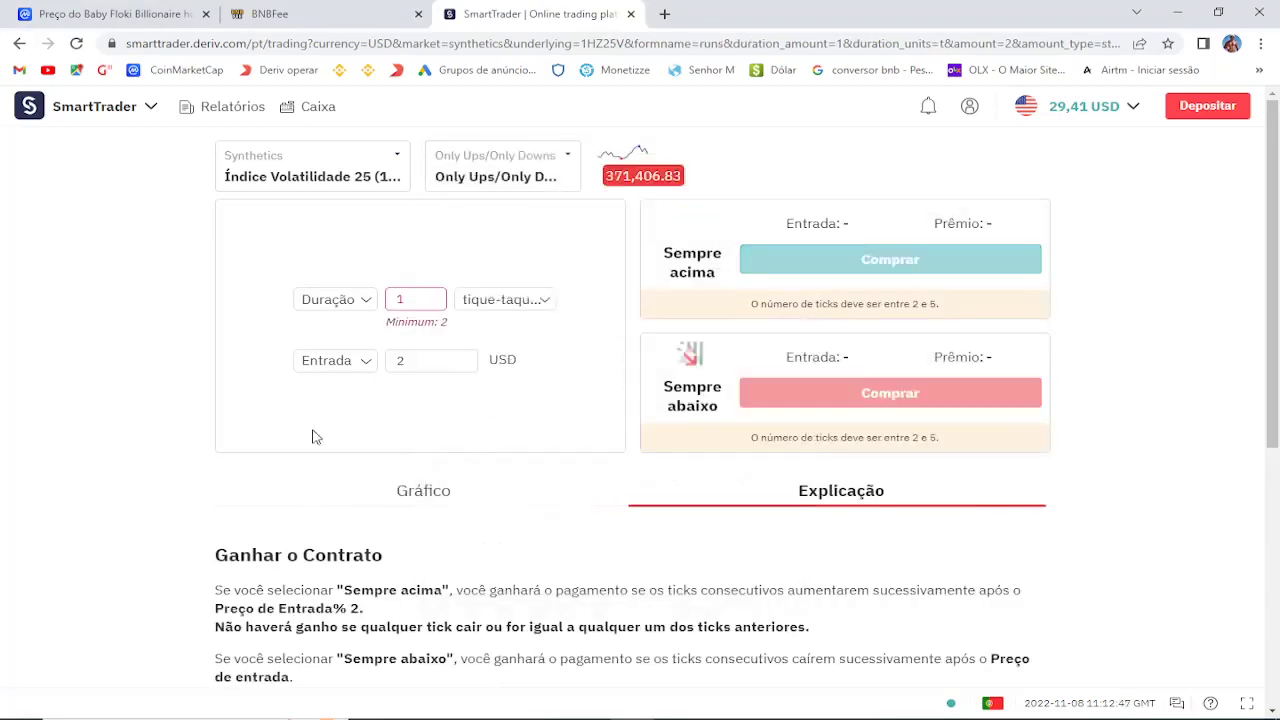
Step: Set the Only Ups/Only Downs duration to 2 ticks and the stake to 0.50 USD
drag(419, 299, 390, 301)
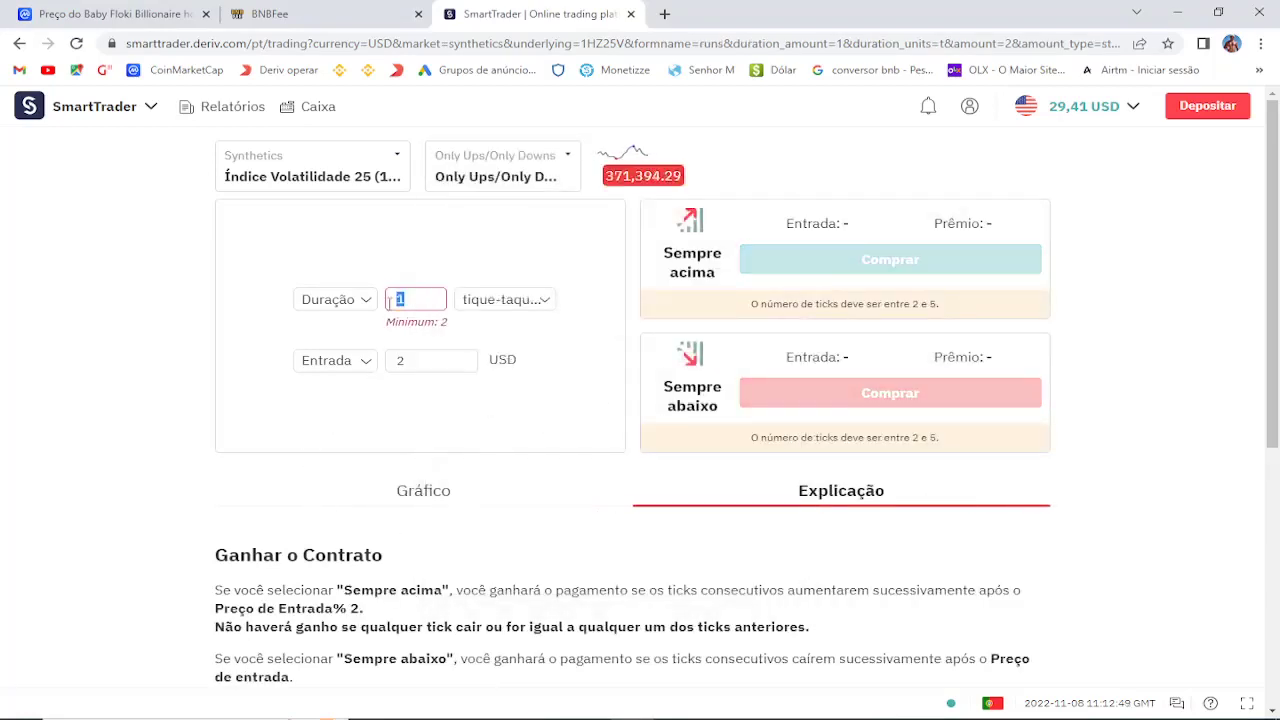
text(2)
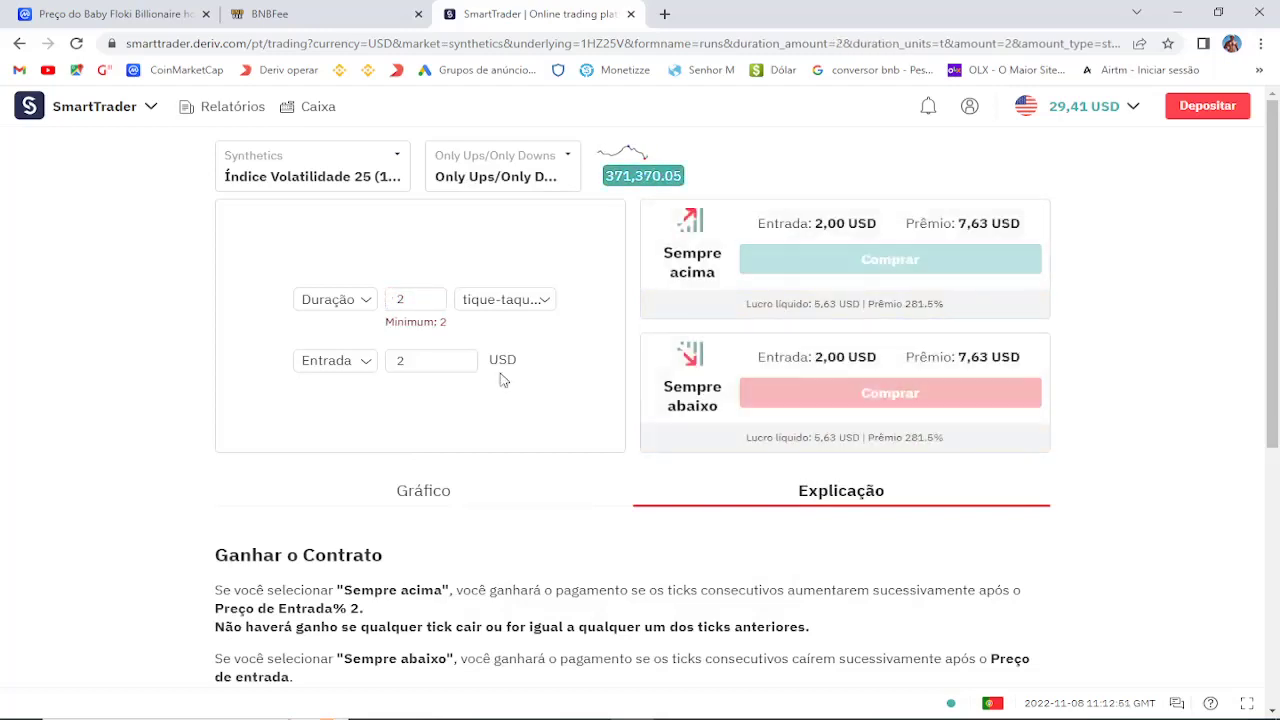
drag(428, 360, 388, 368)
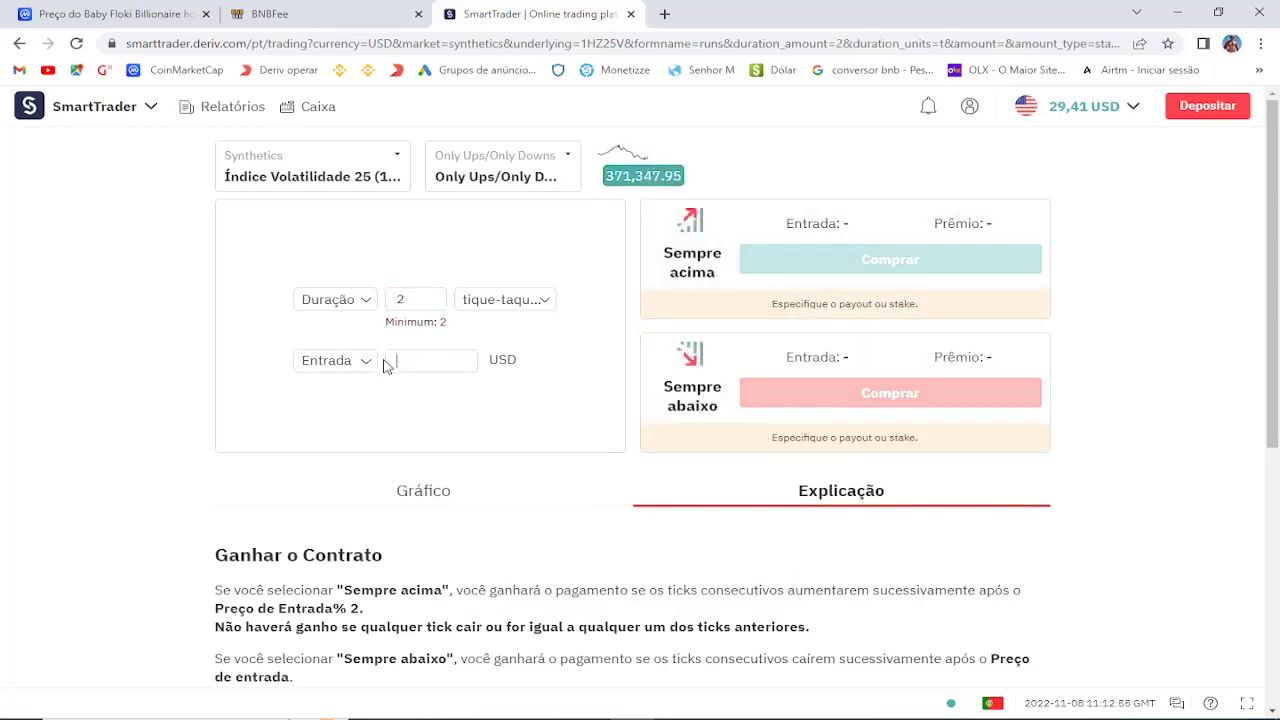
text(0)
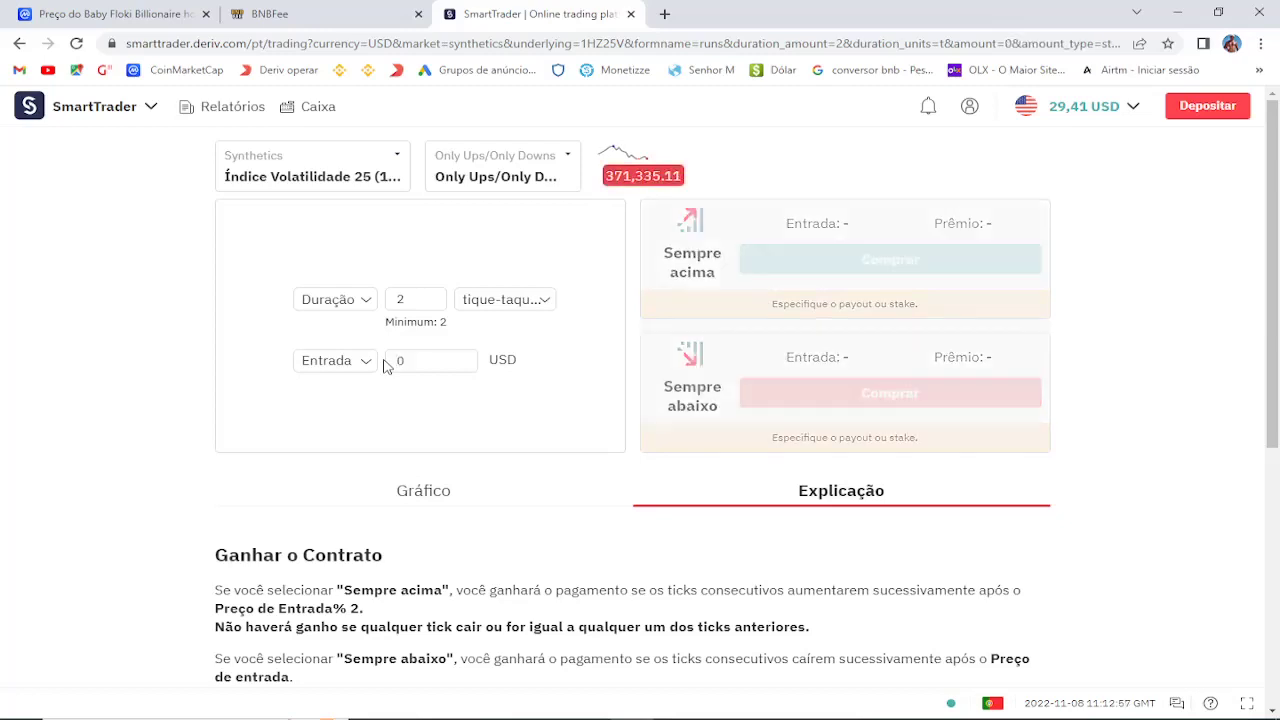
text(.50)
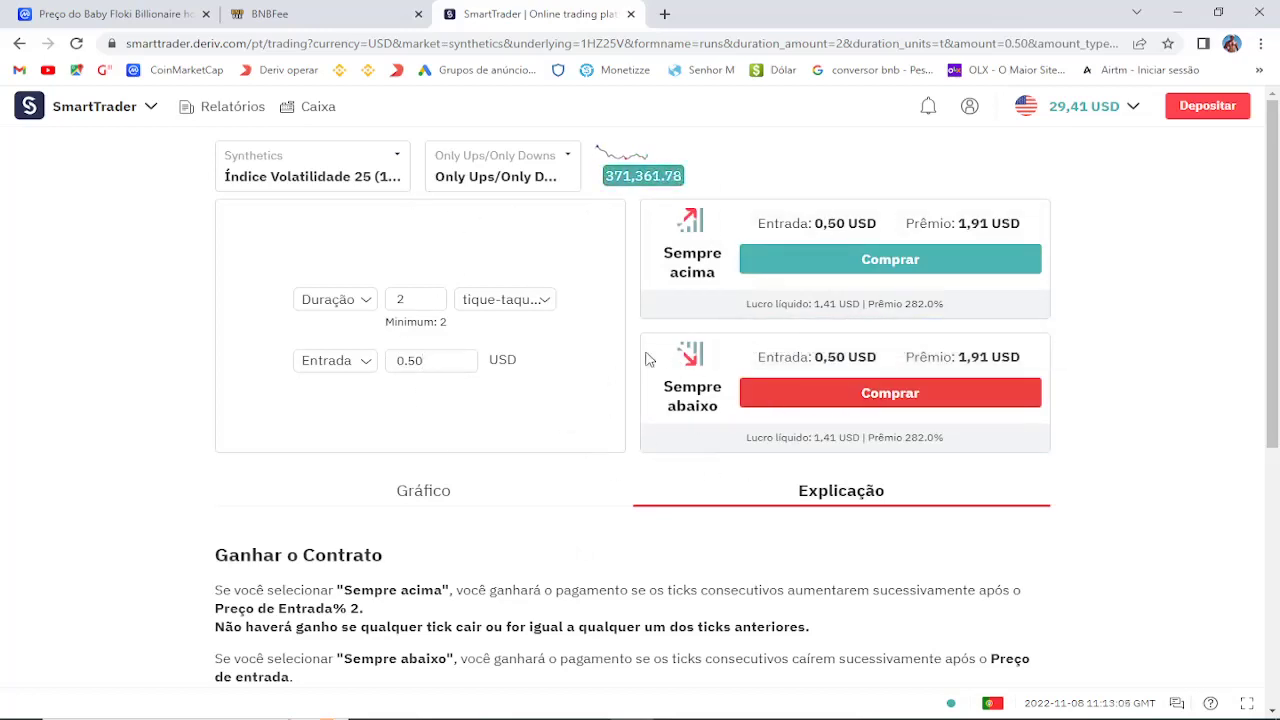
click(570, 174)
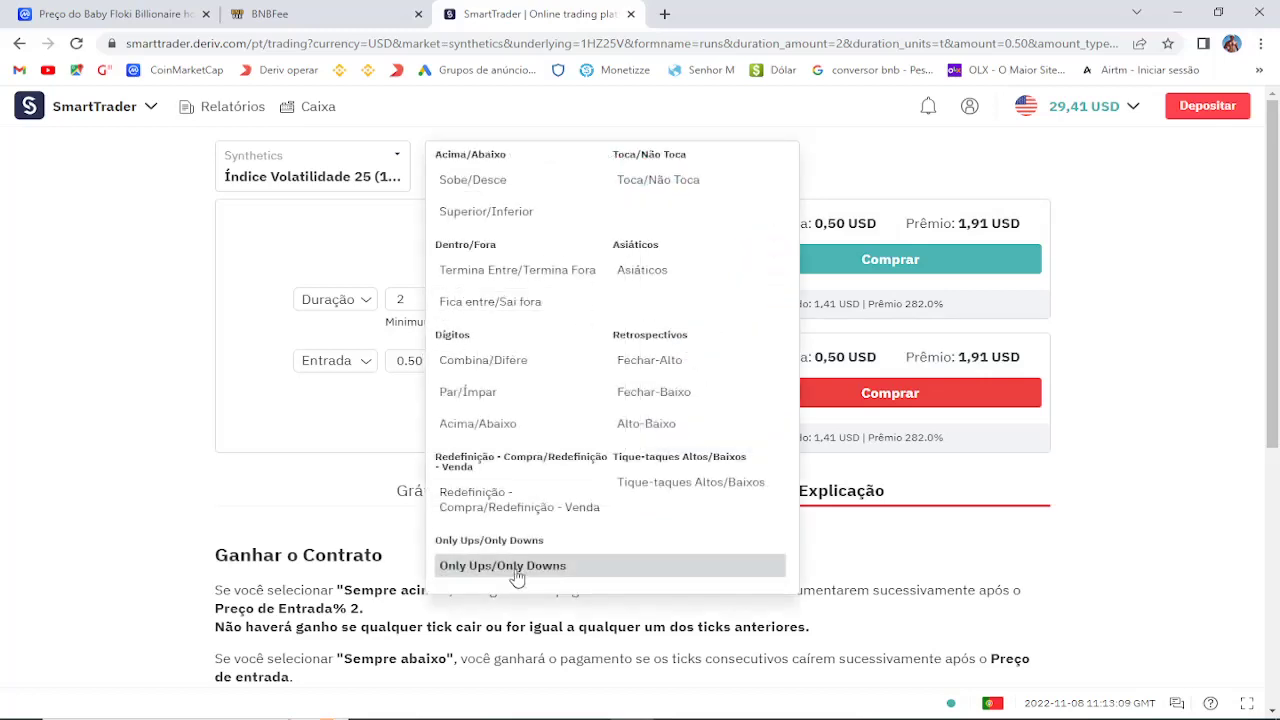
scroll(517, 578, down, 1)
click(503, 487)
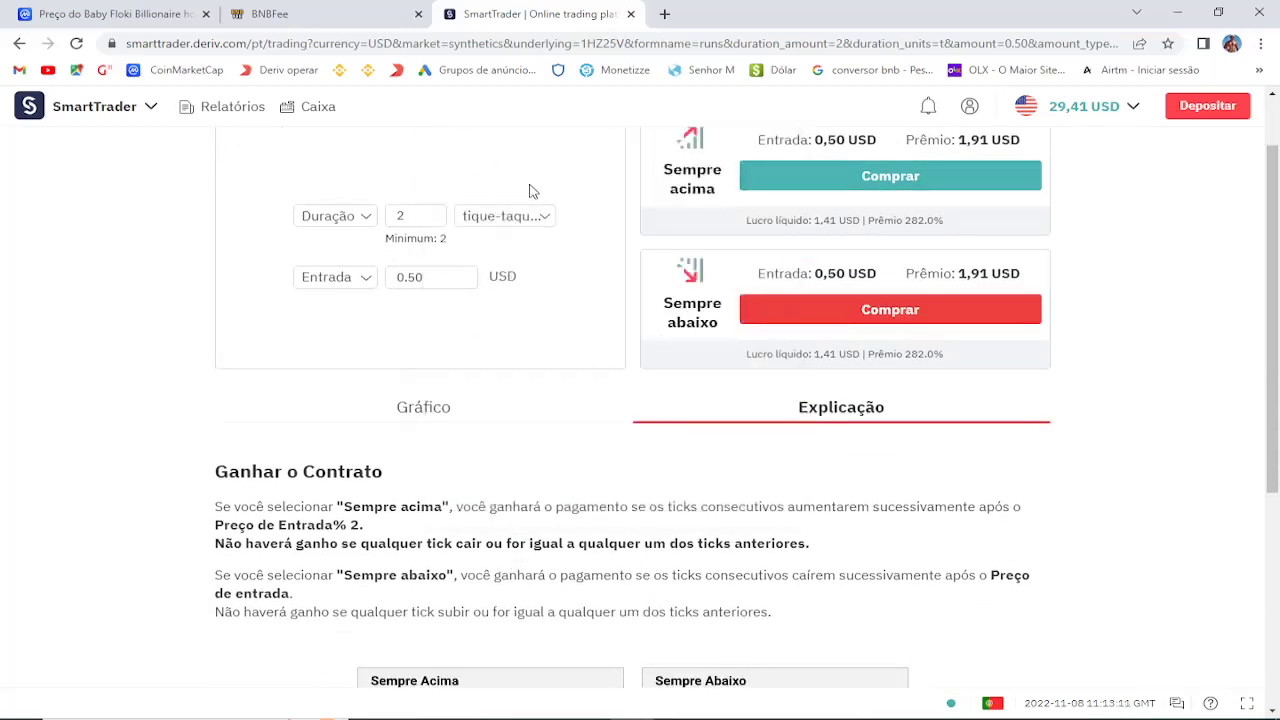
scroll(551, 217, up, 1)
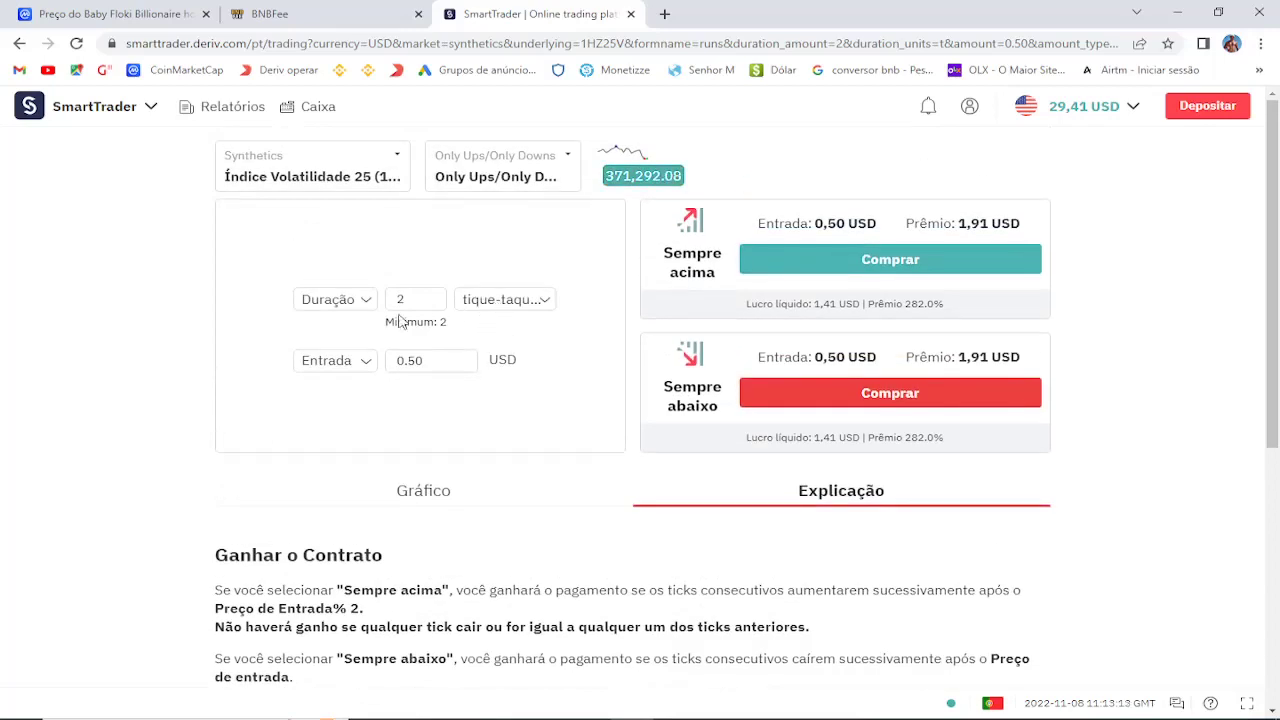
click(568, 156)
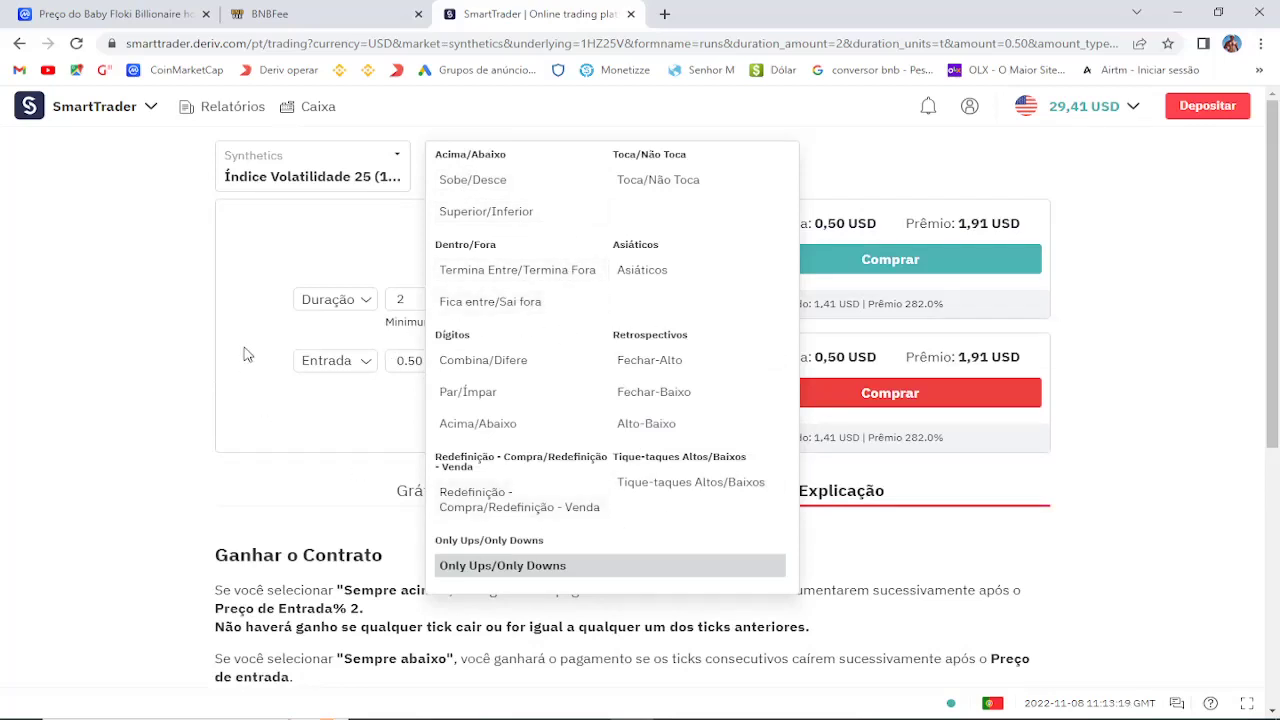
click(1100, 314)
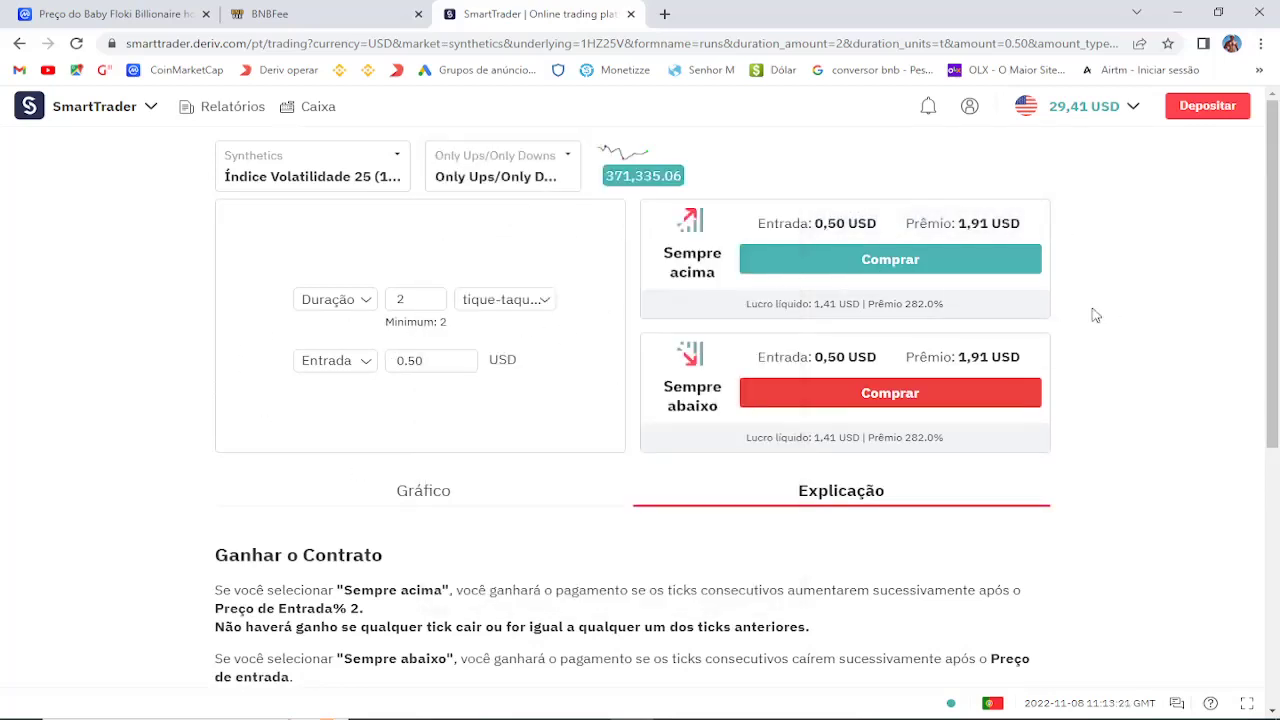
click(565, 160)
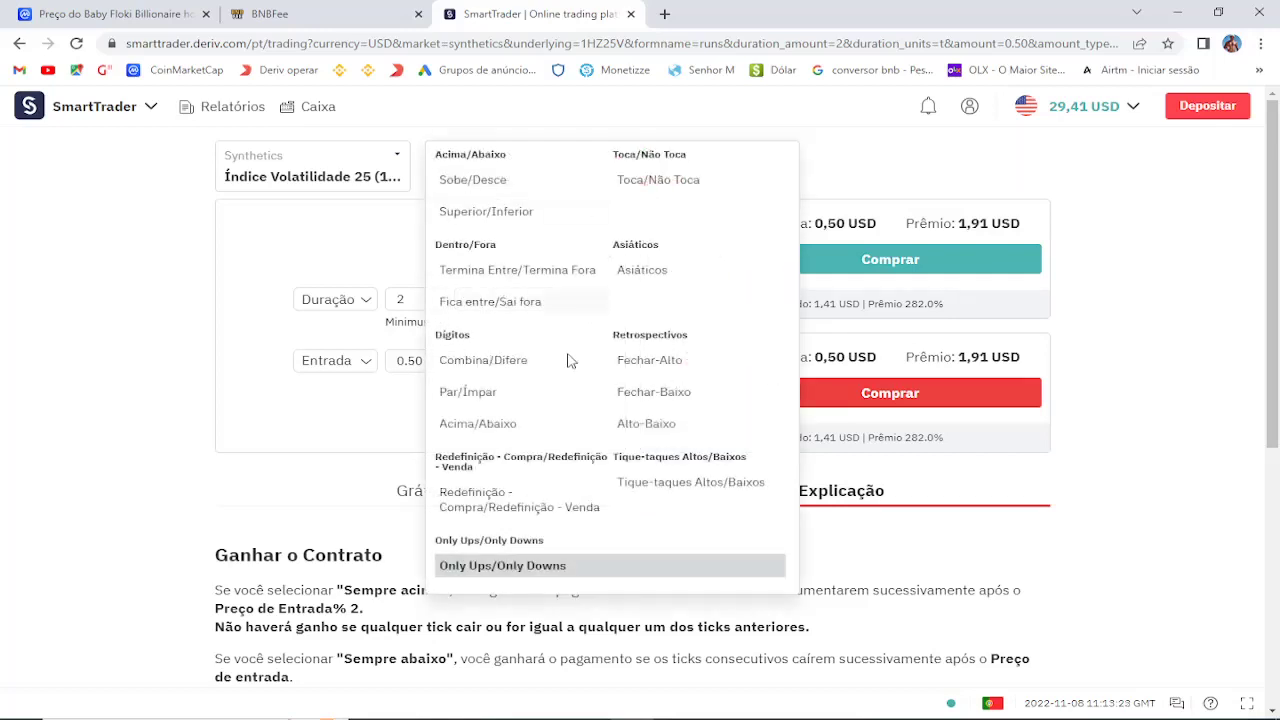
click(1137, 287)
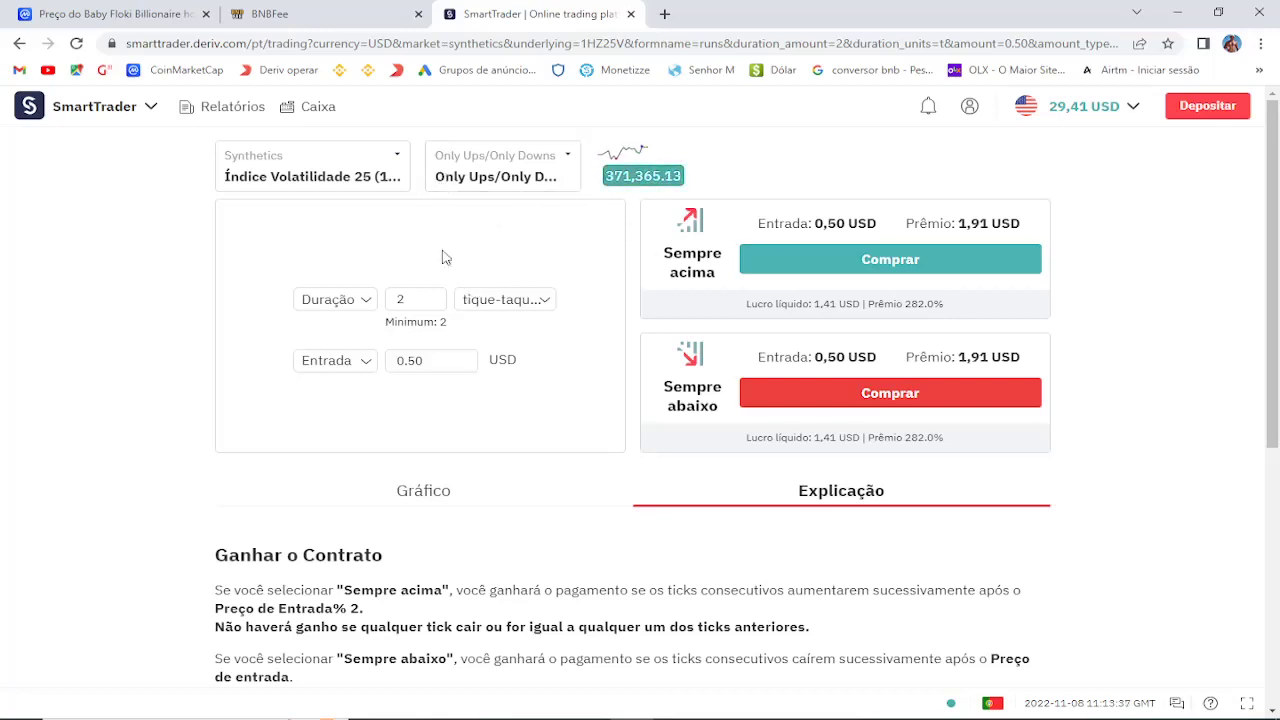
Step: Switch the market to Índice Volatilidade 50 (1s) and the contract type to Par/Ímpar
click(398, 158)
click(434, 324)
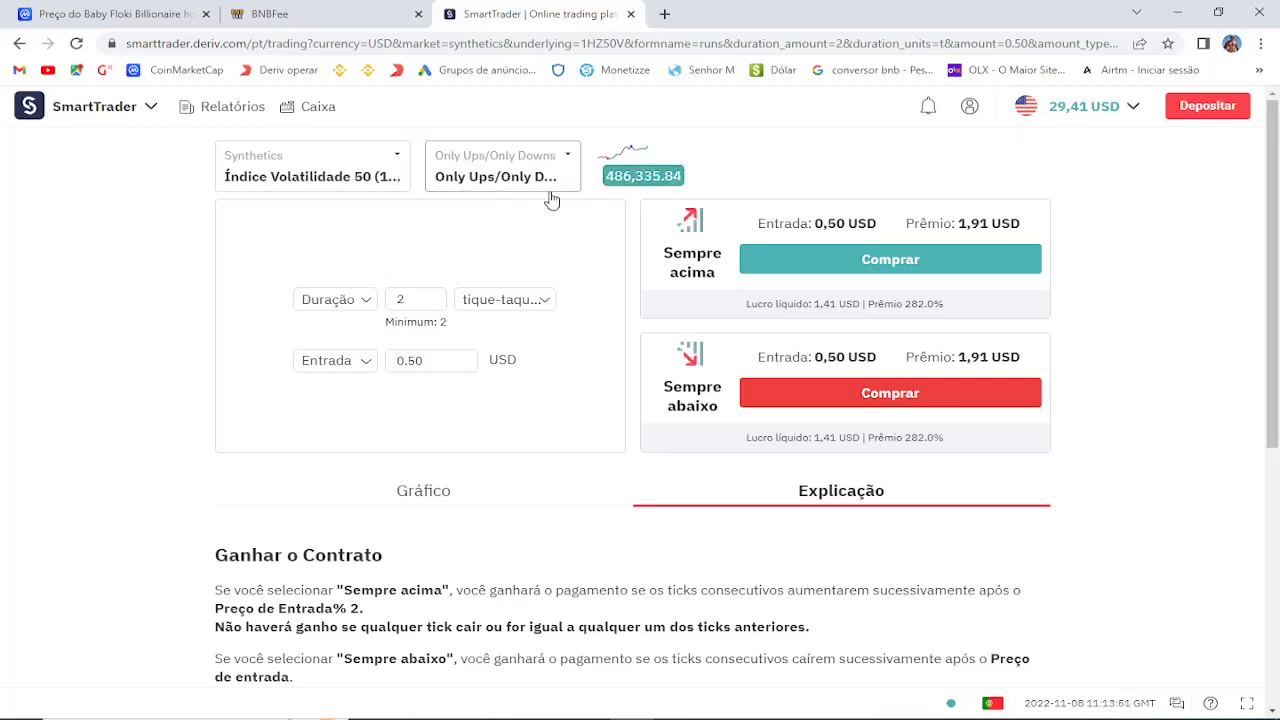
click(568, 163)
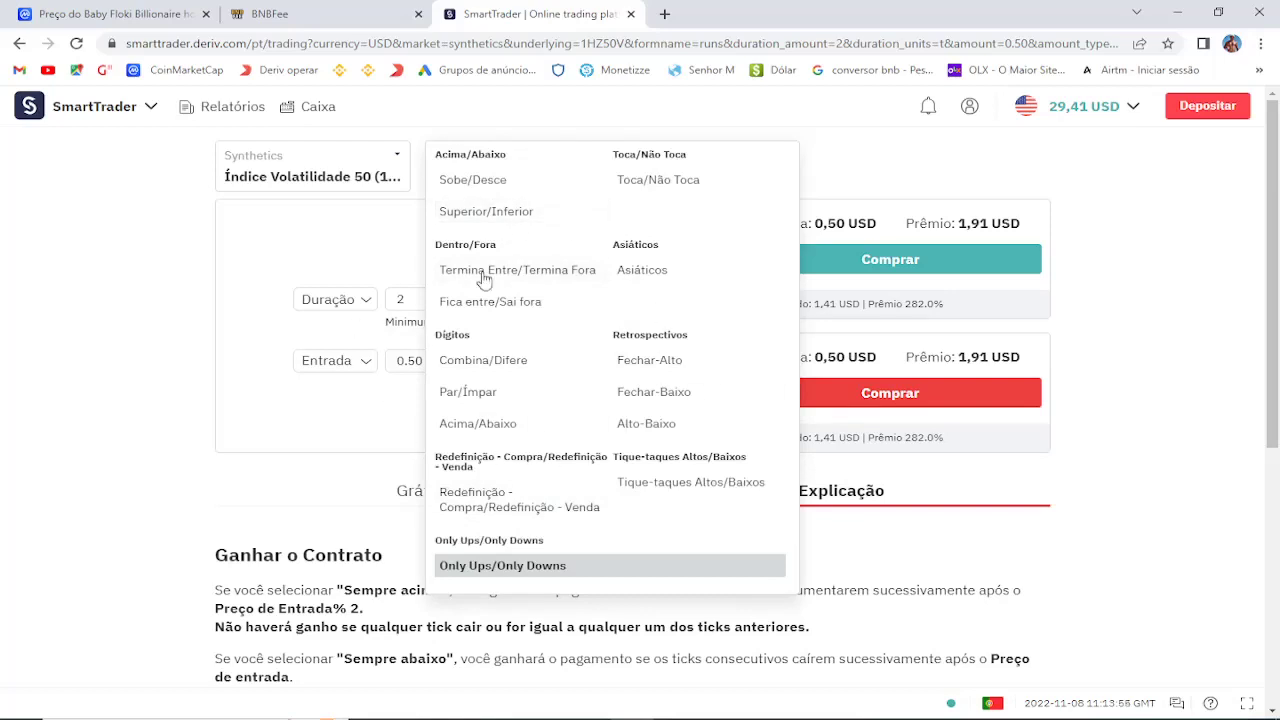
click(489, 394)
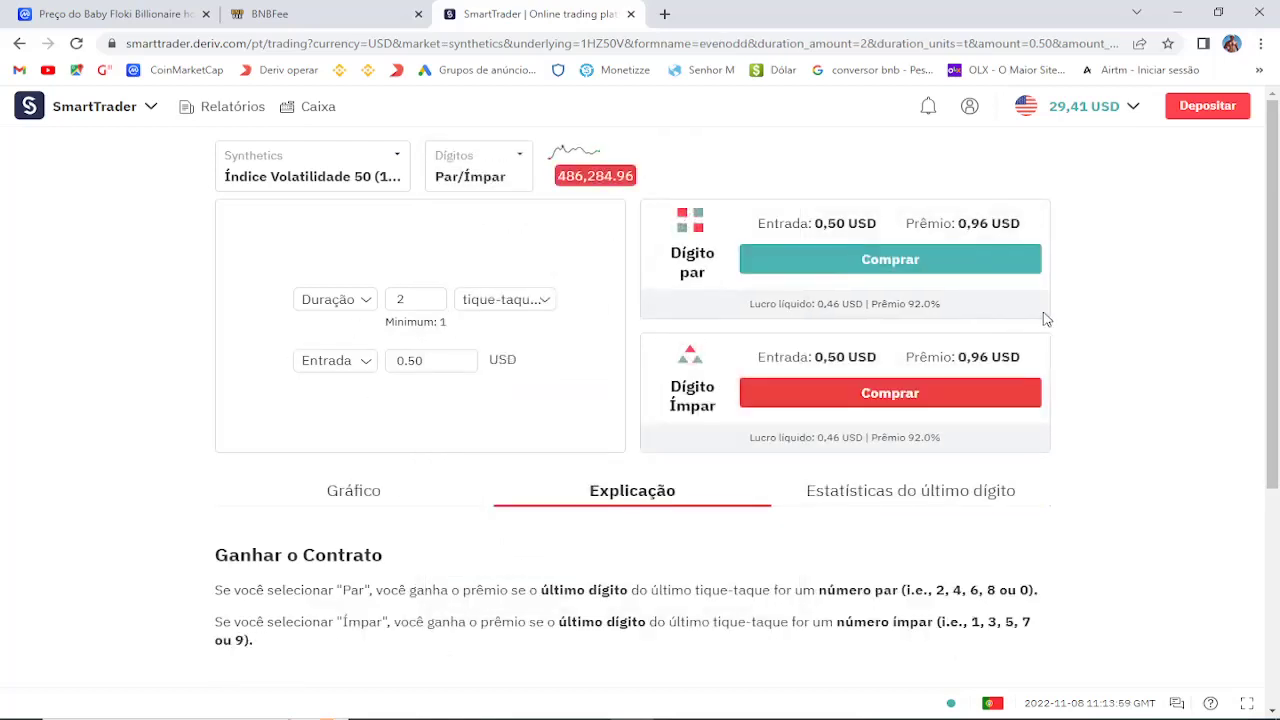
Step: Set the stake to 1 USD and buy a Dígito Ímpar contract on Volatilidade 50 (1s)
double_click(408, 361)
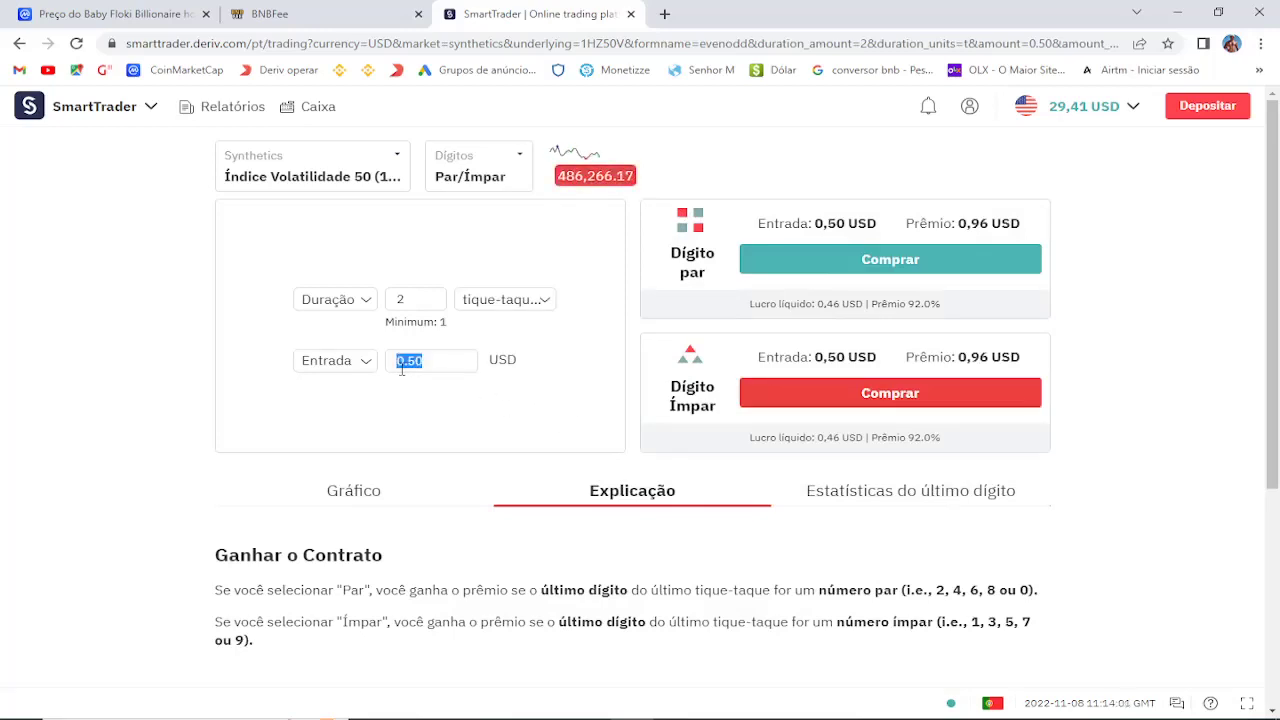
key(BackSpace)
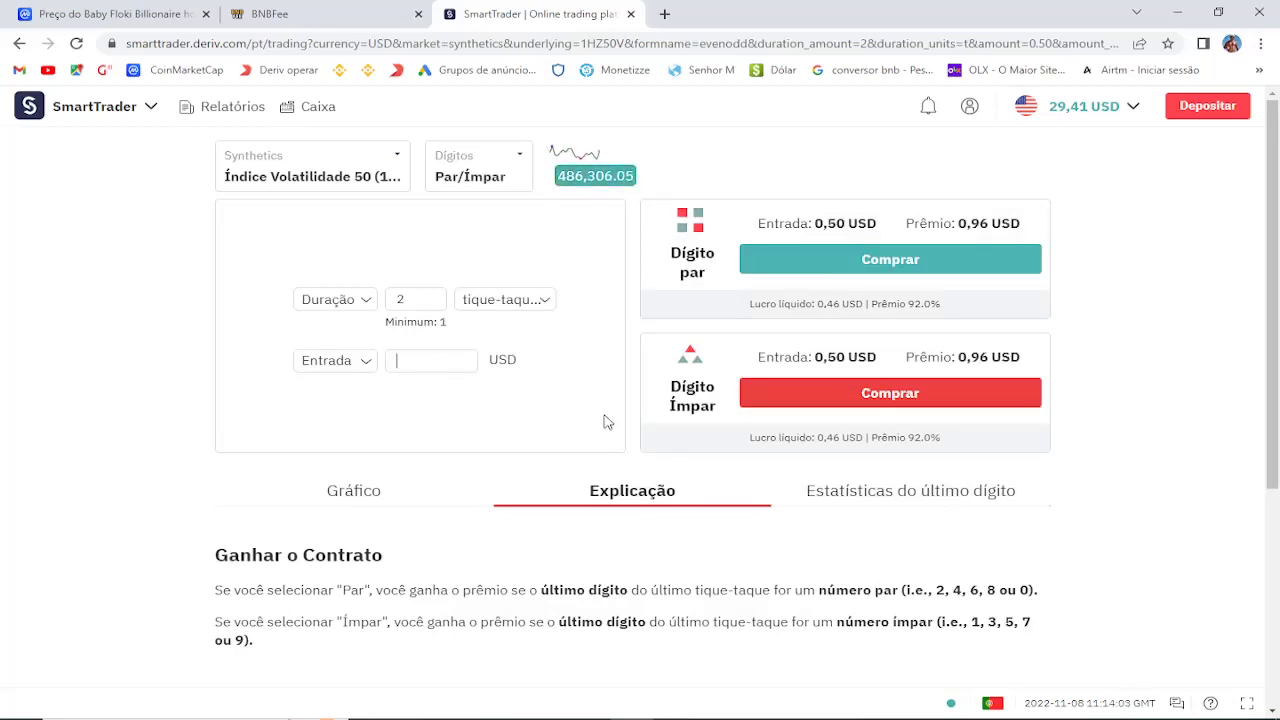
text(1)
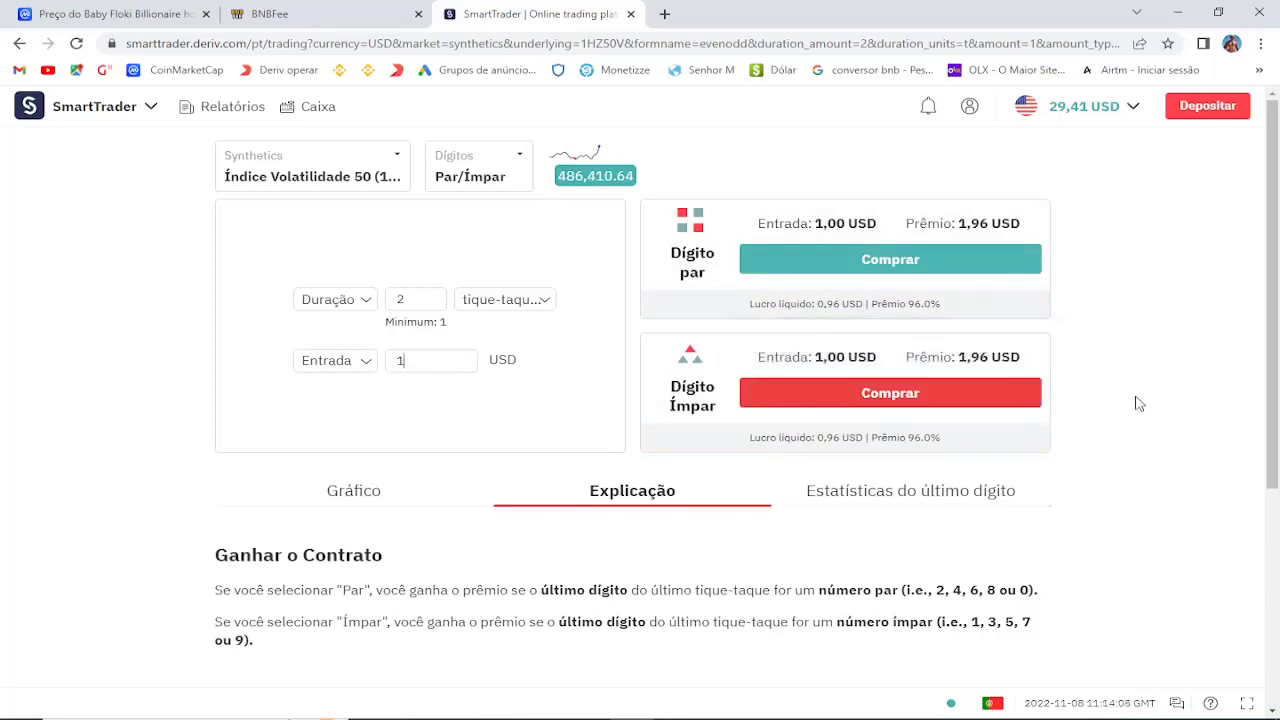
click(886, 397)
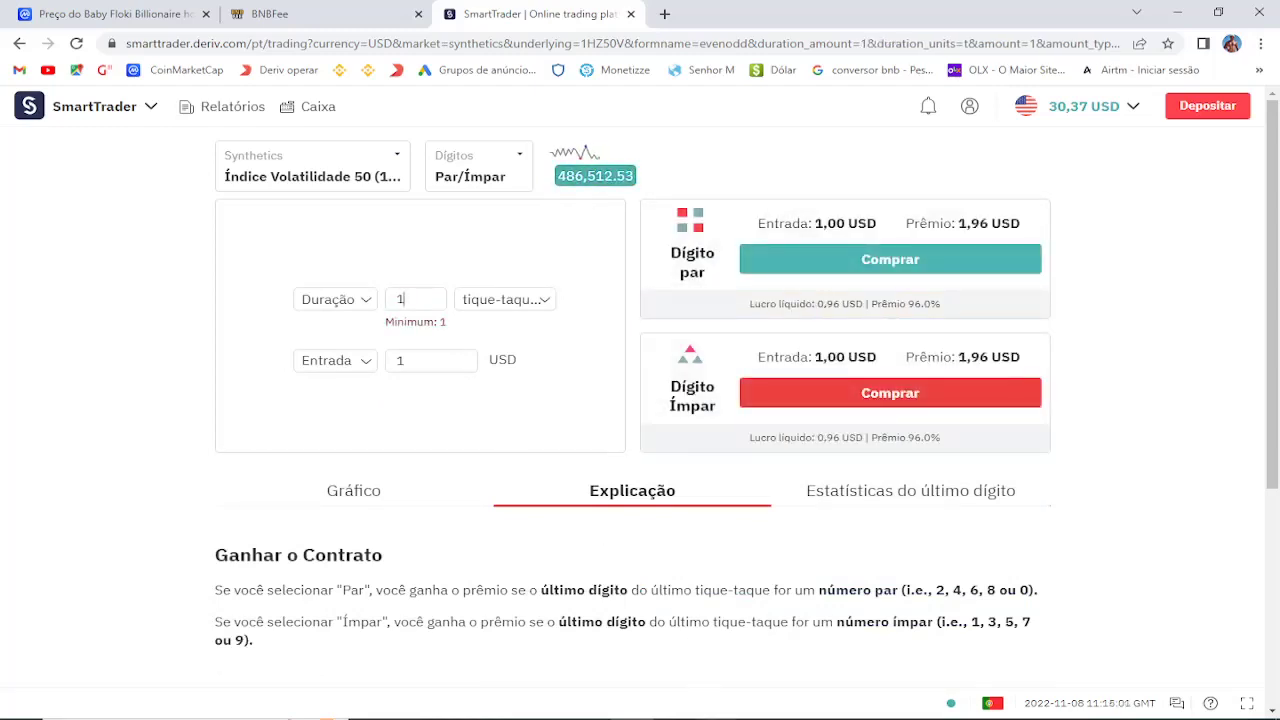
Step: Switch to Calculator, try adding 10 to 29,271, and check the calculation history after clearing the entry
click(706, 679)
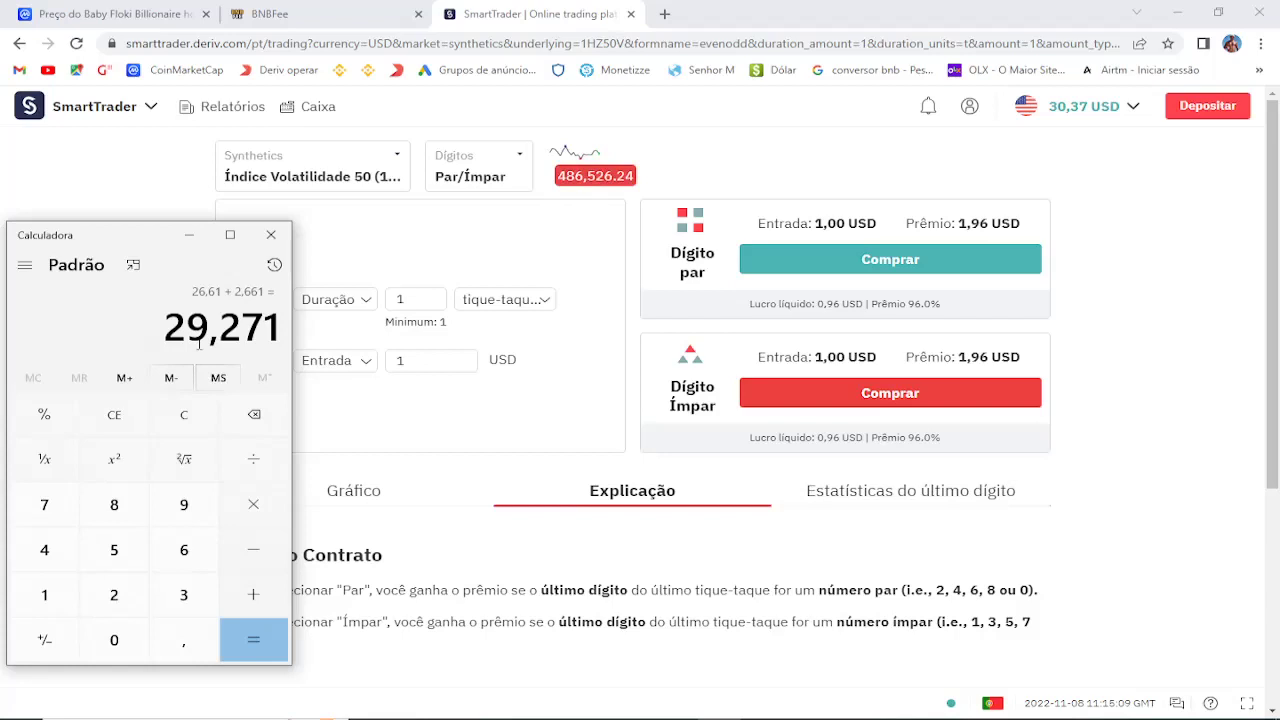
click(255, 594)
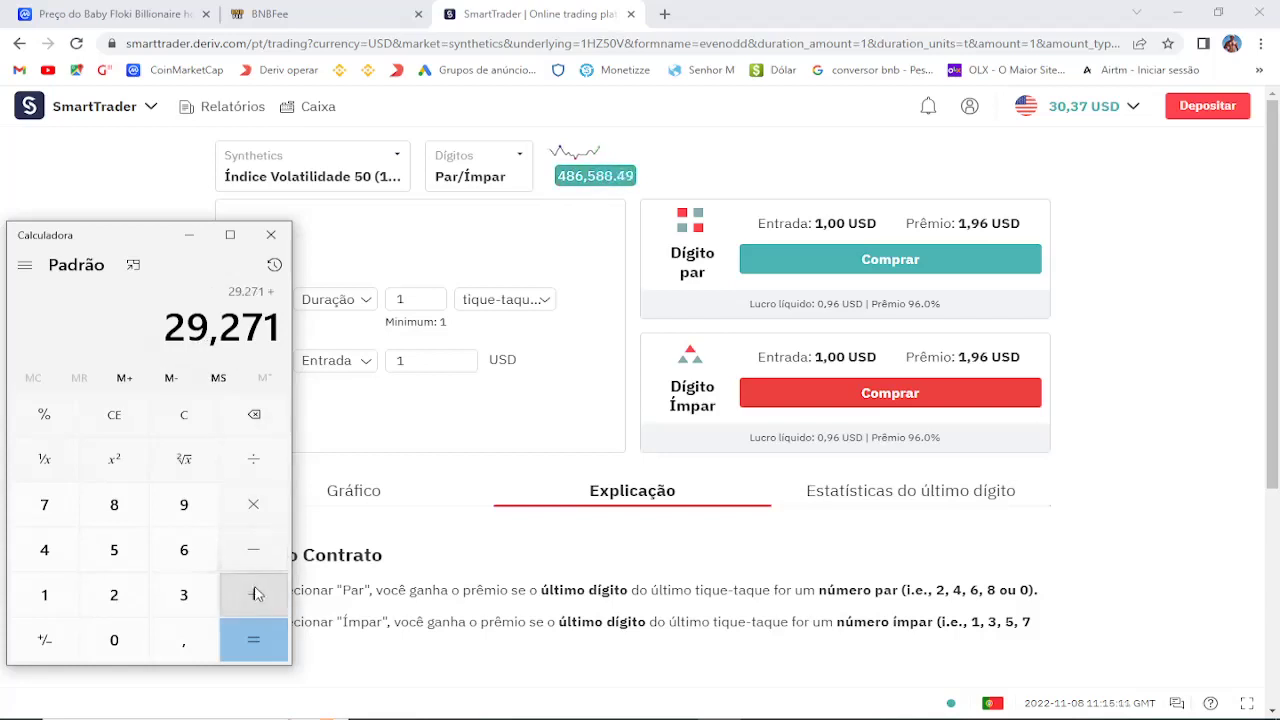
click(47, 594)
click(114, 646)
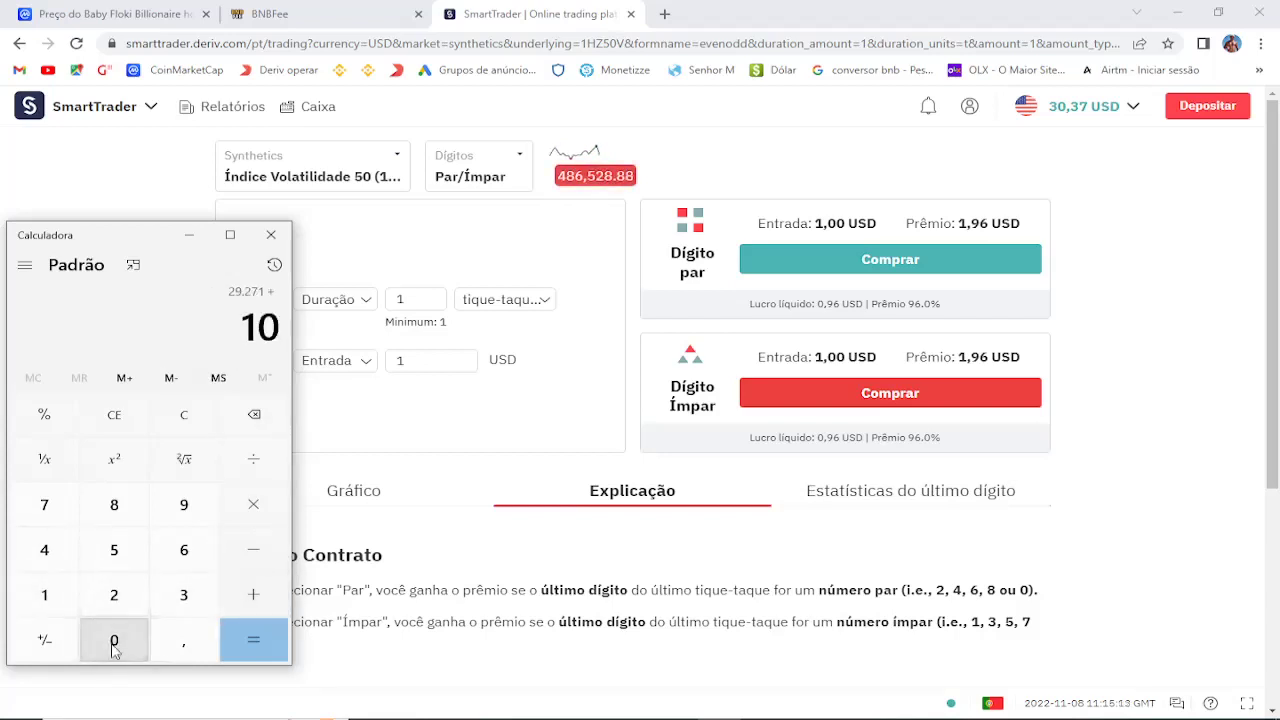
click(256, 595)
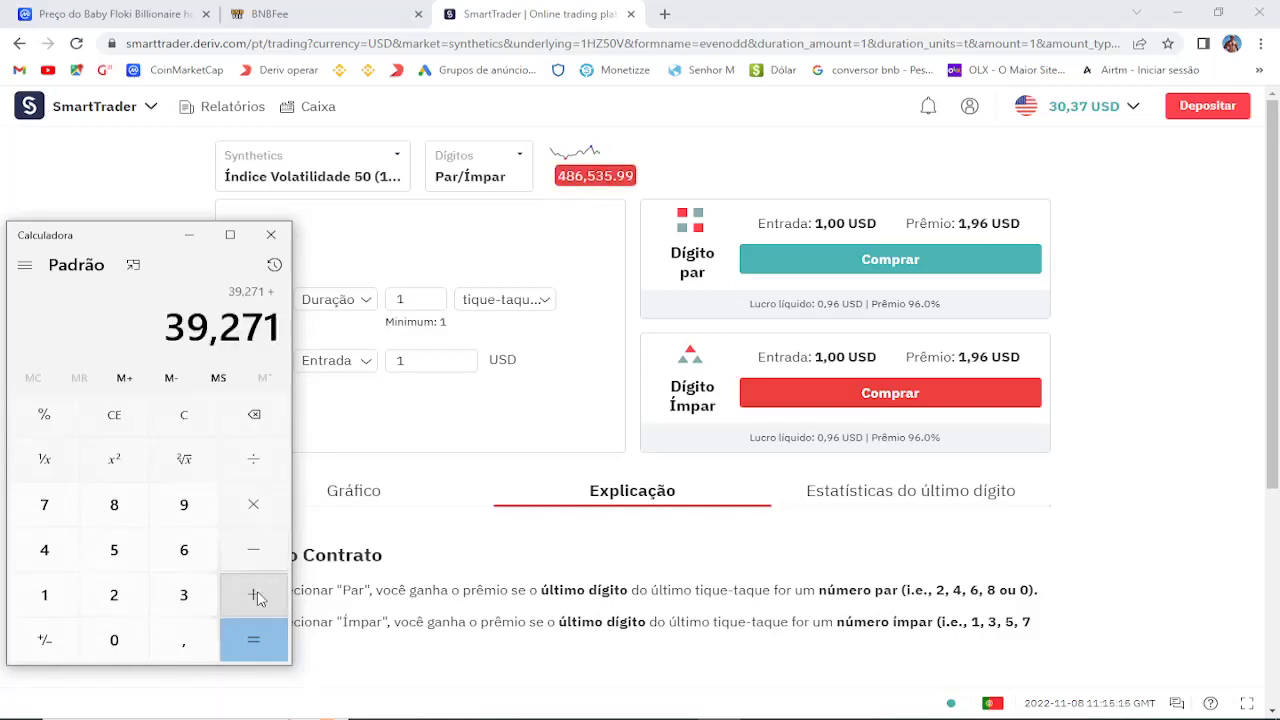
click(206, 425)
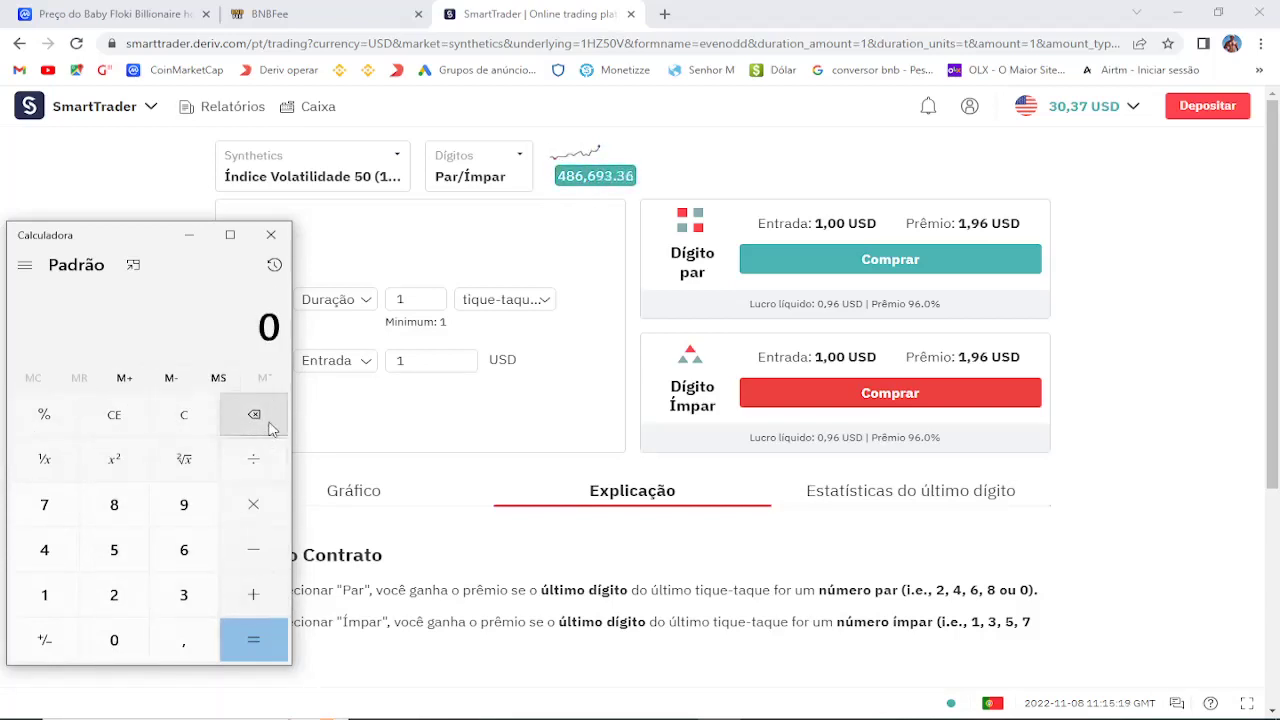
click(275, 266)
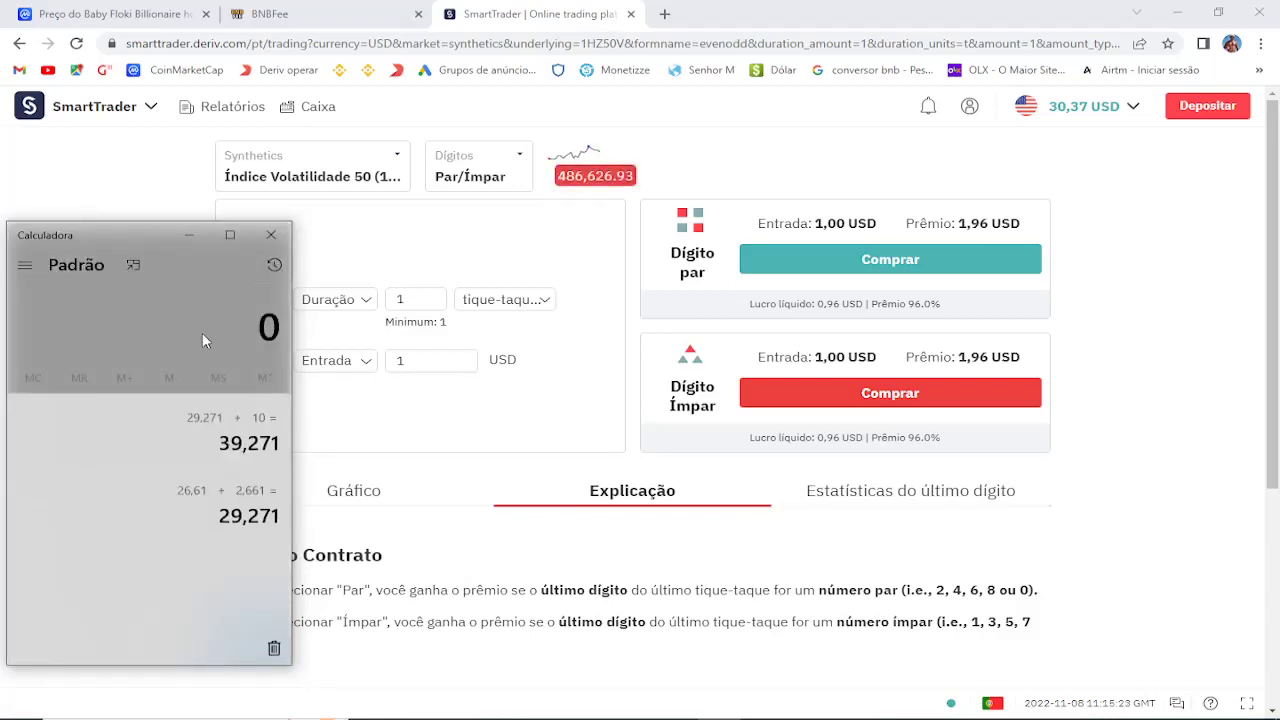
click(192, 362)
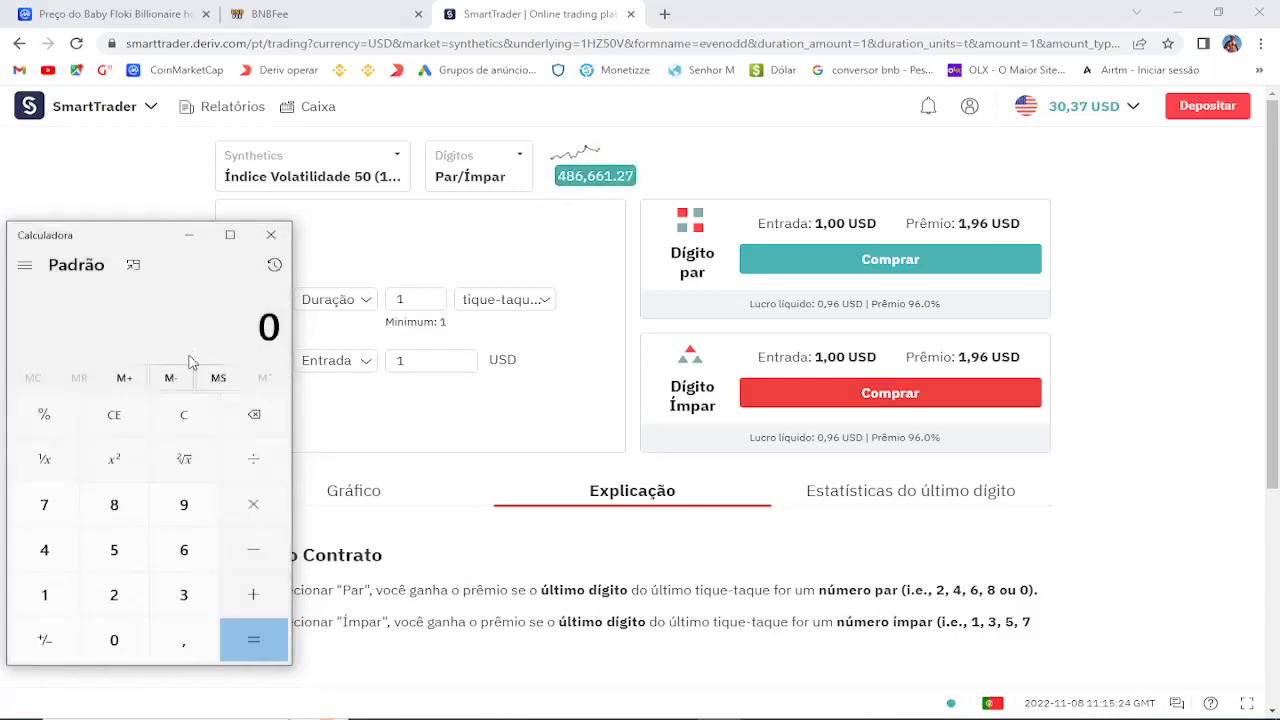
Step: Calculate the new balance target by adding 20% to 26,61
click(117, 594)
click(186, 550)
click(186, 644)
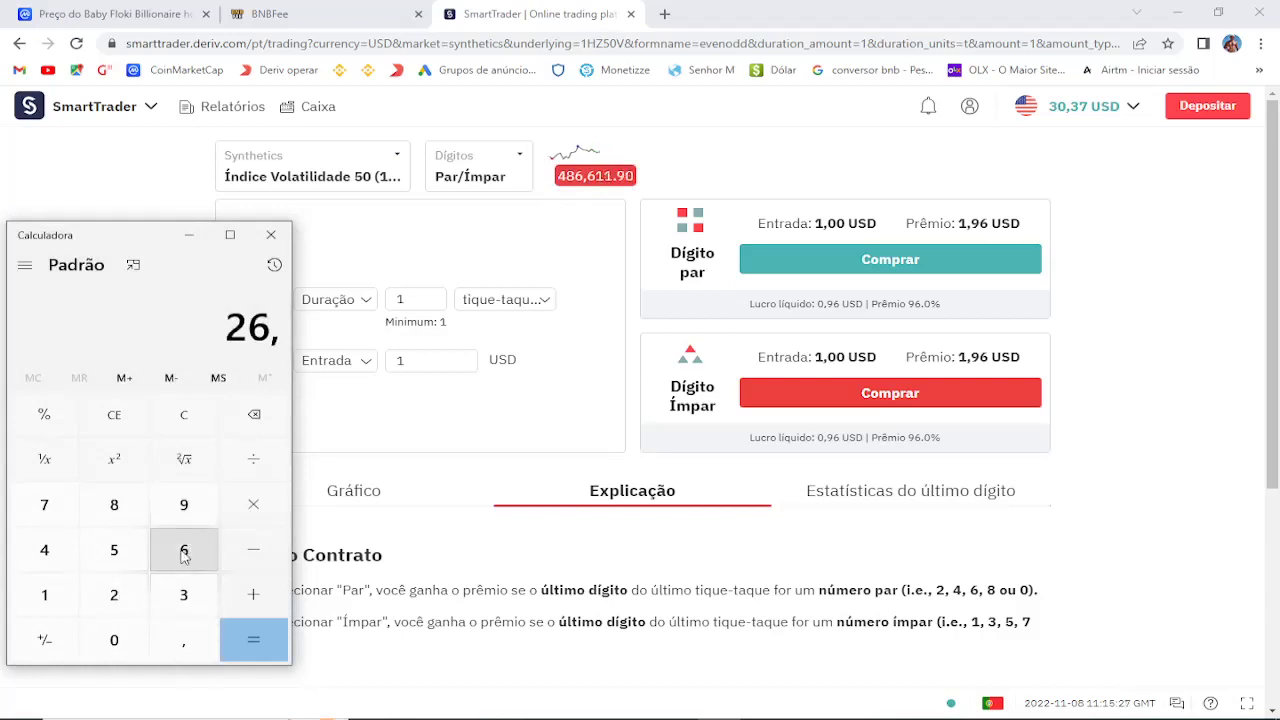
click(184, 551)
click(40, 600)
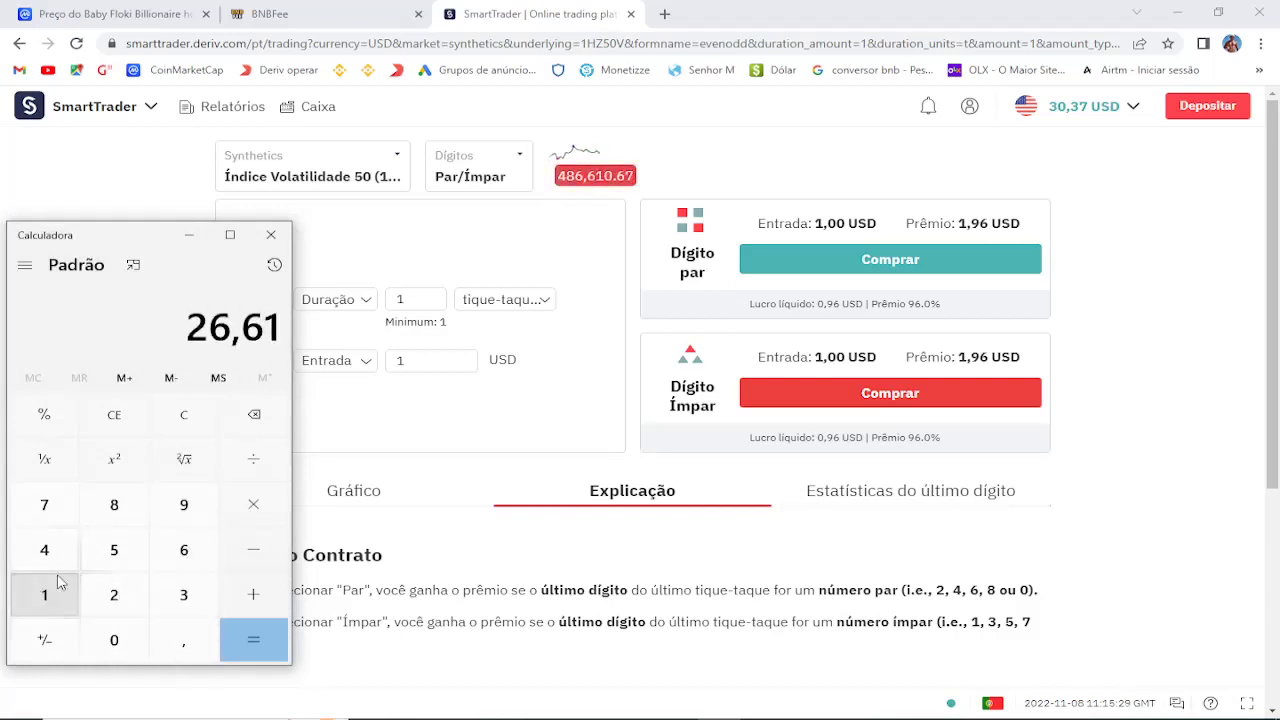
click(252, 594)
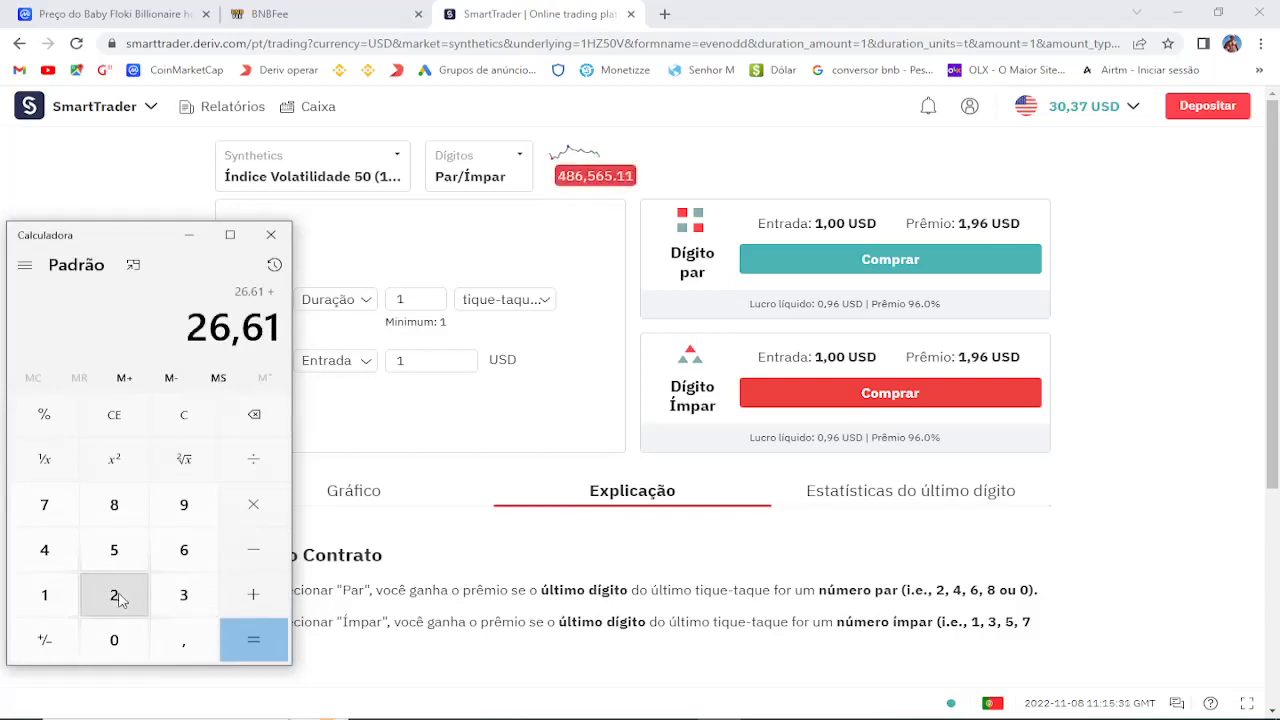
click(116, 596)
click(116, 642)
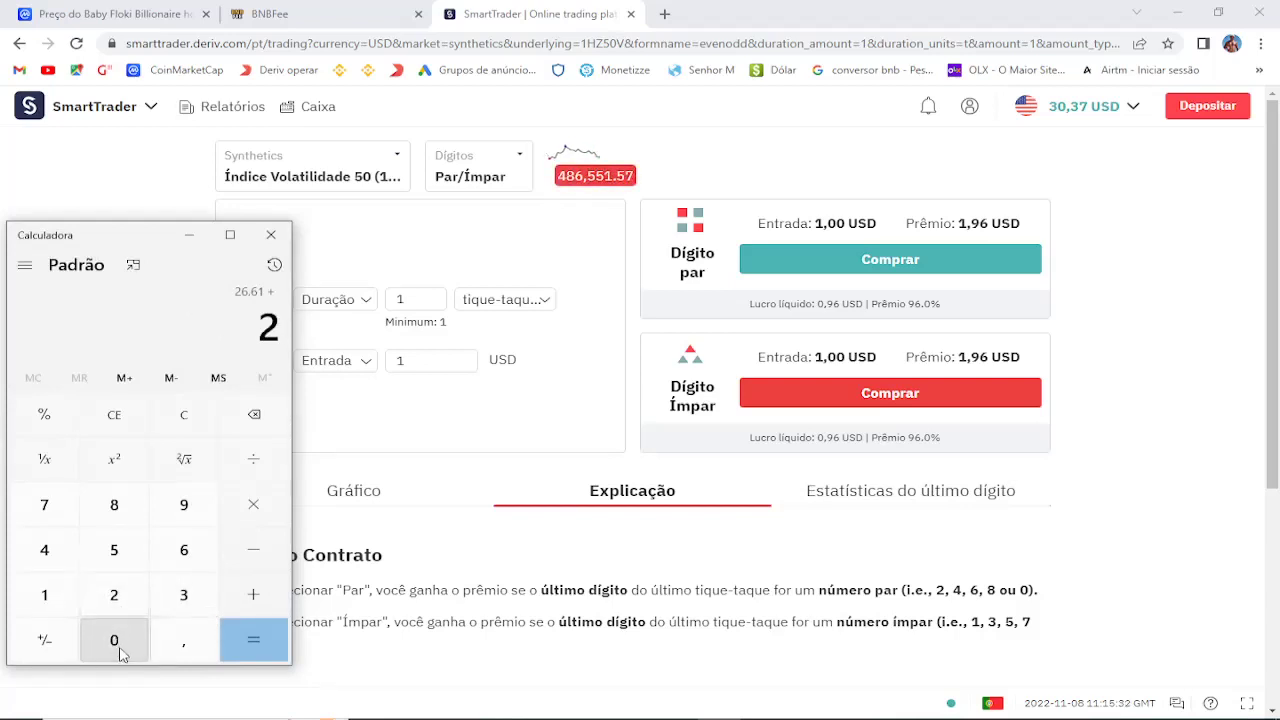
click(56, 425)
click(262, 650)
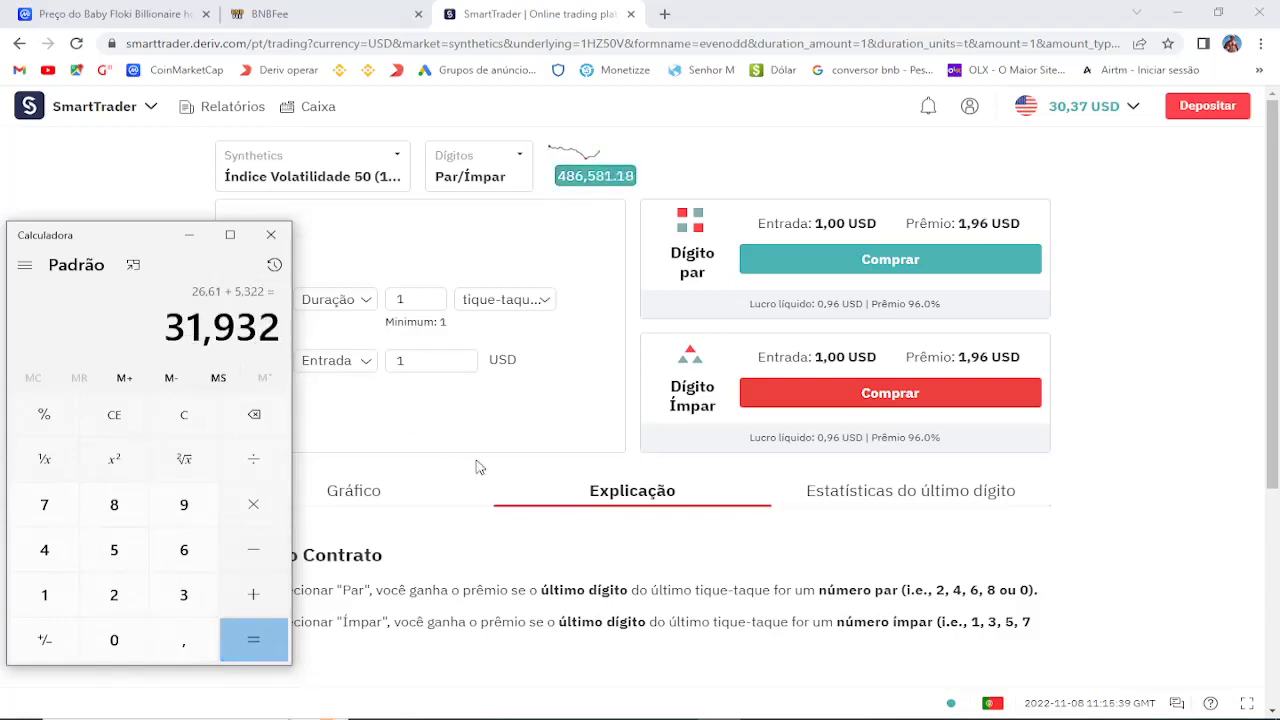
Step: Buy a 1-tick Dígito Ímpar contract for 1 USD in SmartTrader and close its result after checking the target in Calculator
click(858, 395)
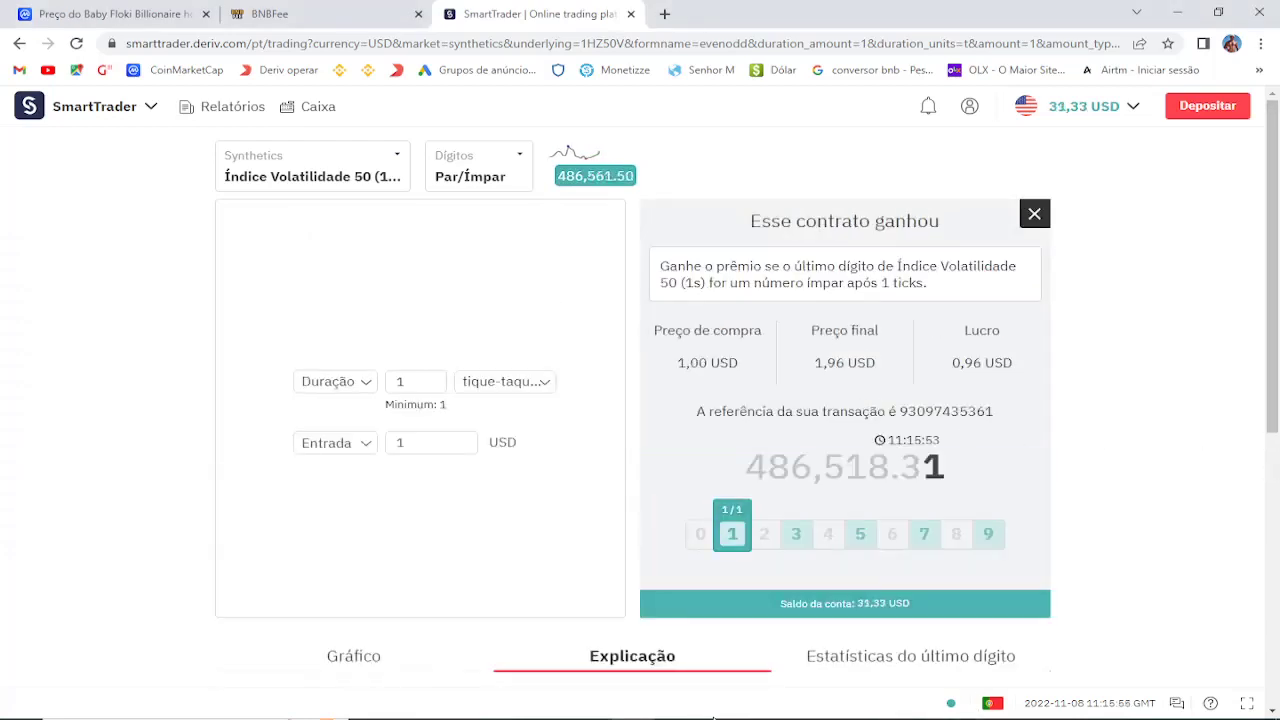
click(722, 679)
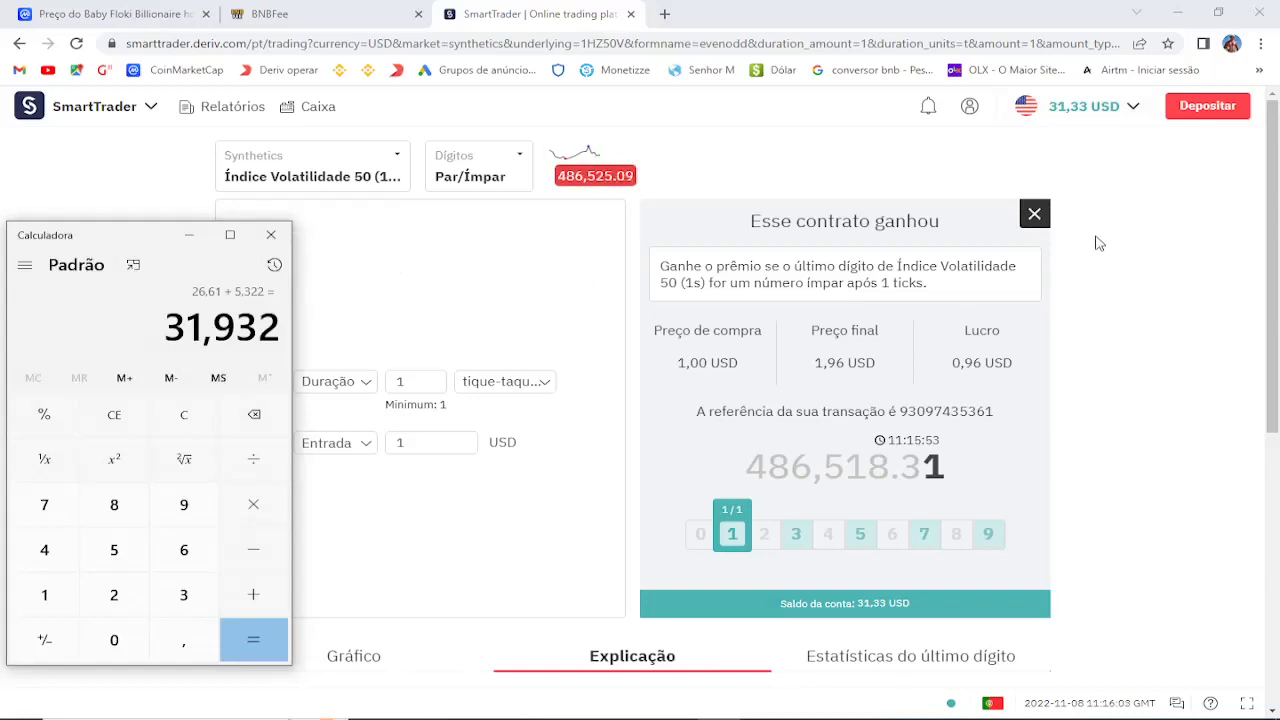
click(1034, 213)
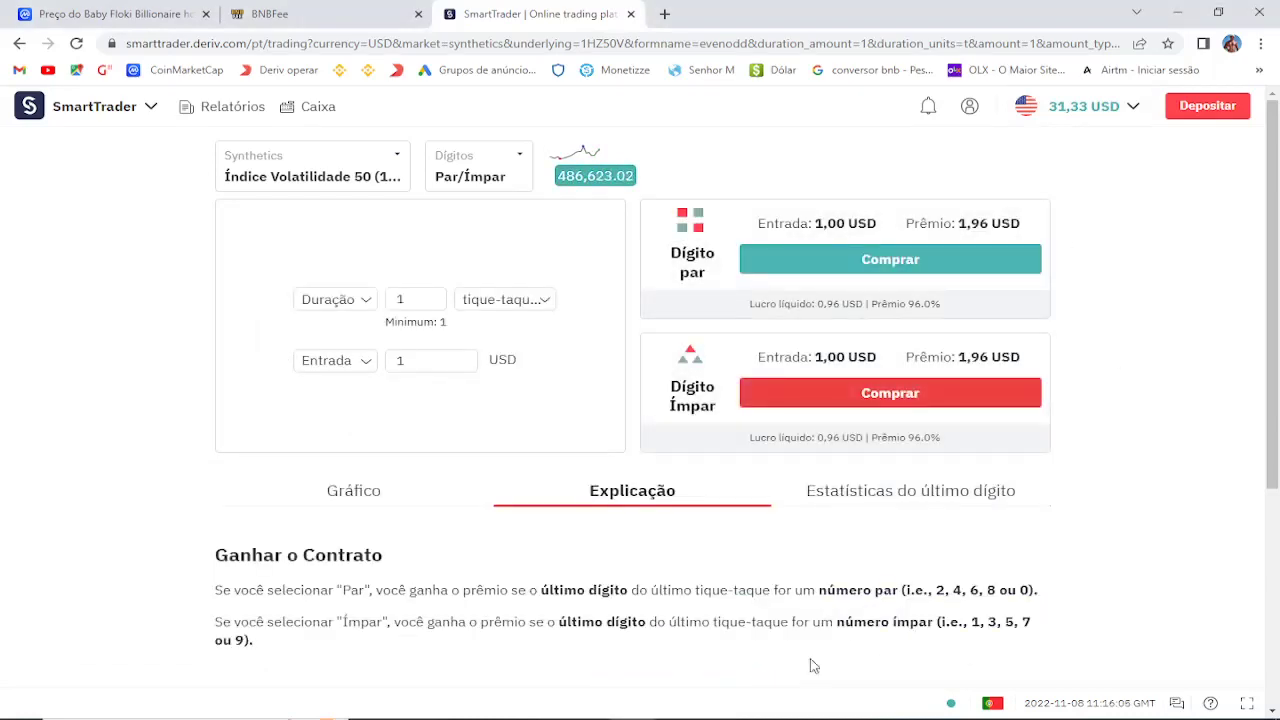
Step: Buy another 1-tick Dígito Ímpar contract for 1 USD and bring up Calculator to compare the balance with the target
mouse_move(720, 718)
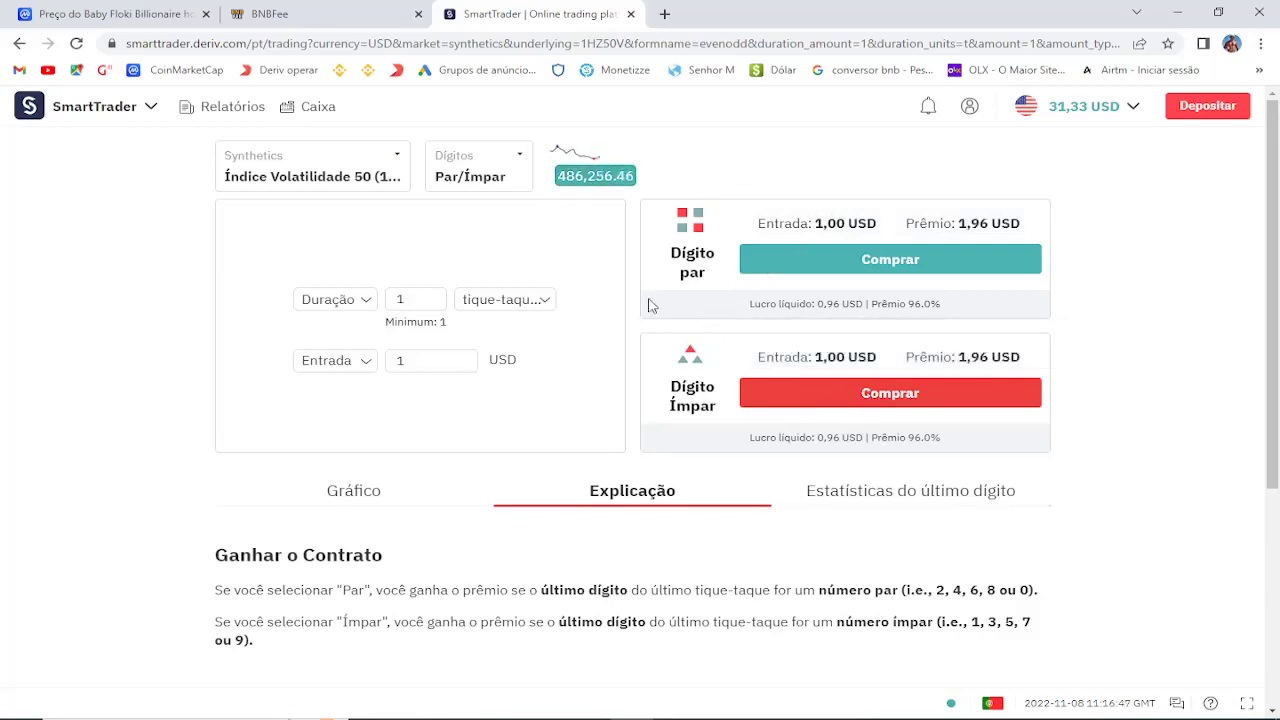
click(864, 400)
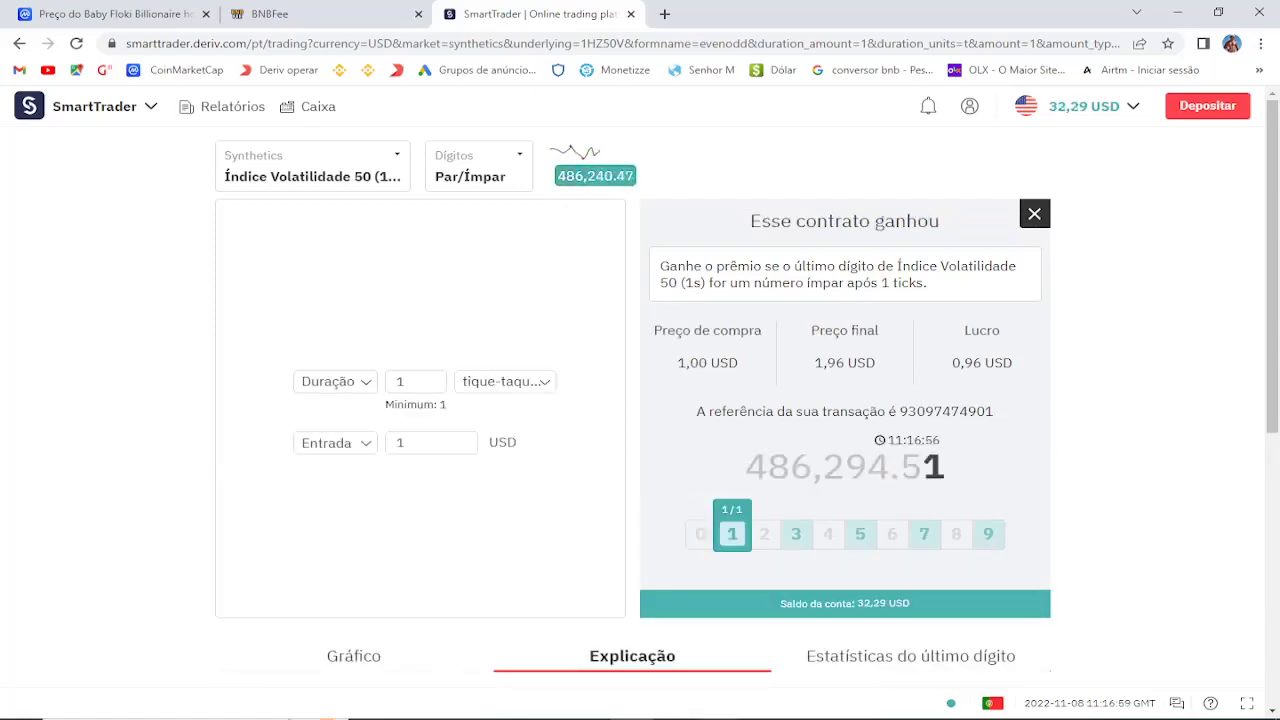
click(726, 690)
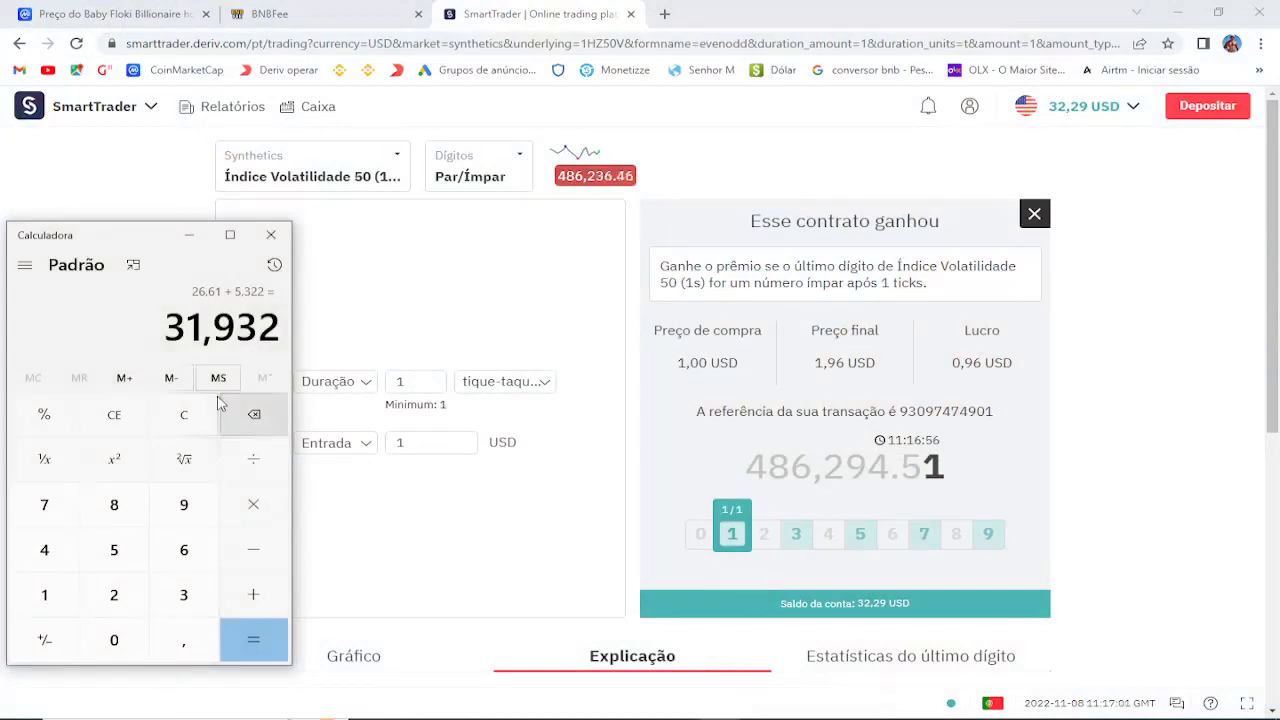